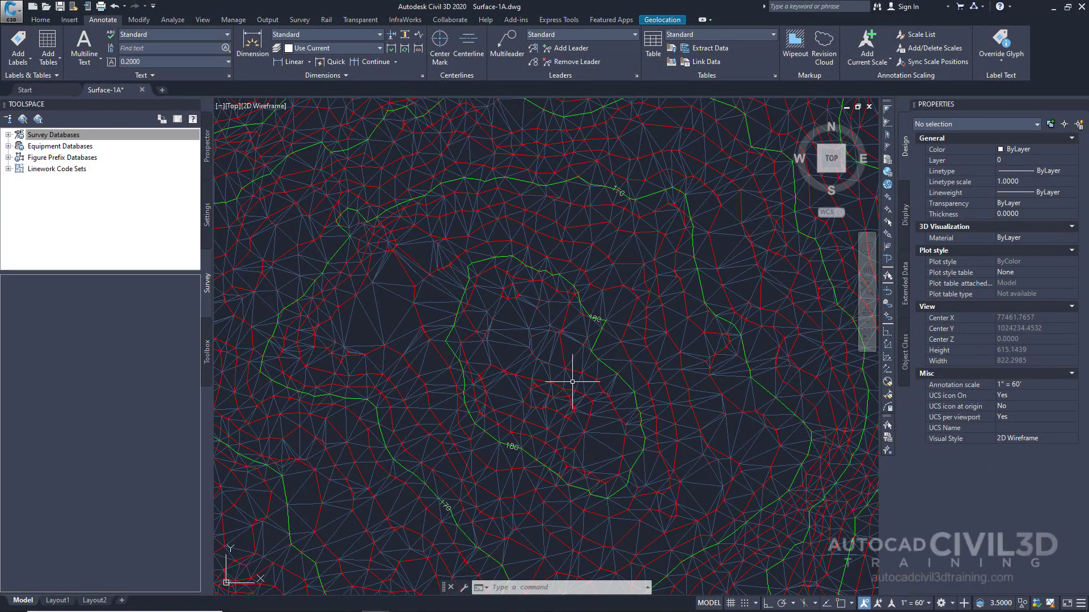
# Pan and zoom around the EG surface, centring the 180 contour loop and its top edge.
pyautogui.scroll(-2, 575, 388)
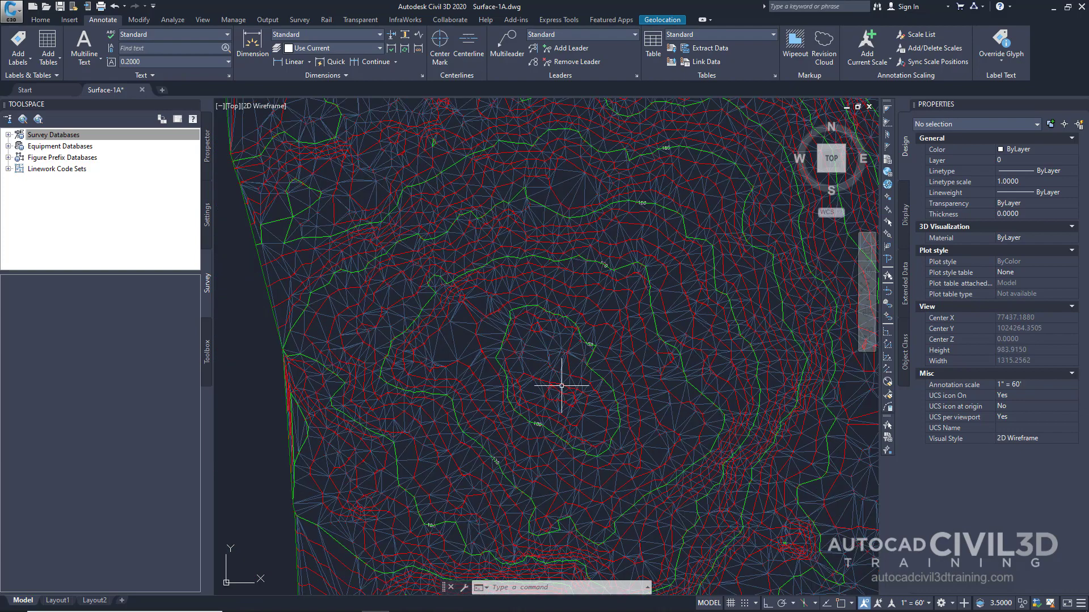
pyautogui.scroll(8, 574, 391)
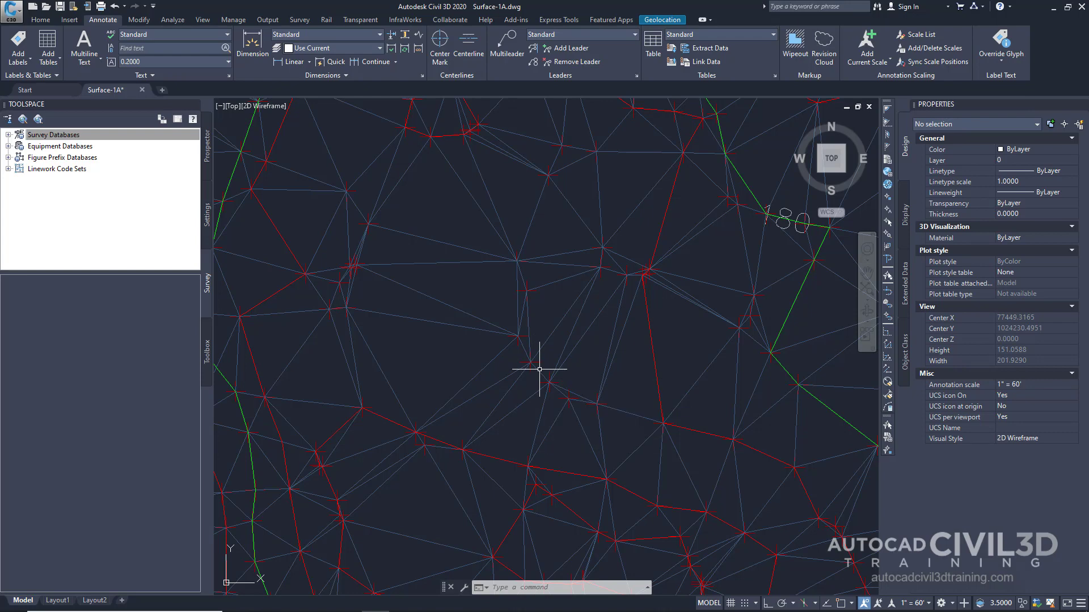
pyautogui.scroll(-2, 539, 370)
pyautogui.moveTo(535, 357); pyautogui.dragTo(573, 365, button='middle')
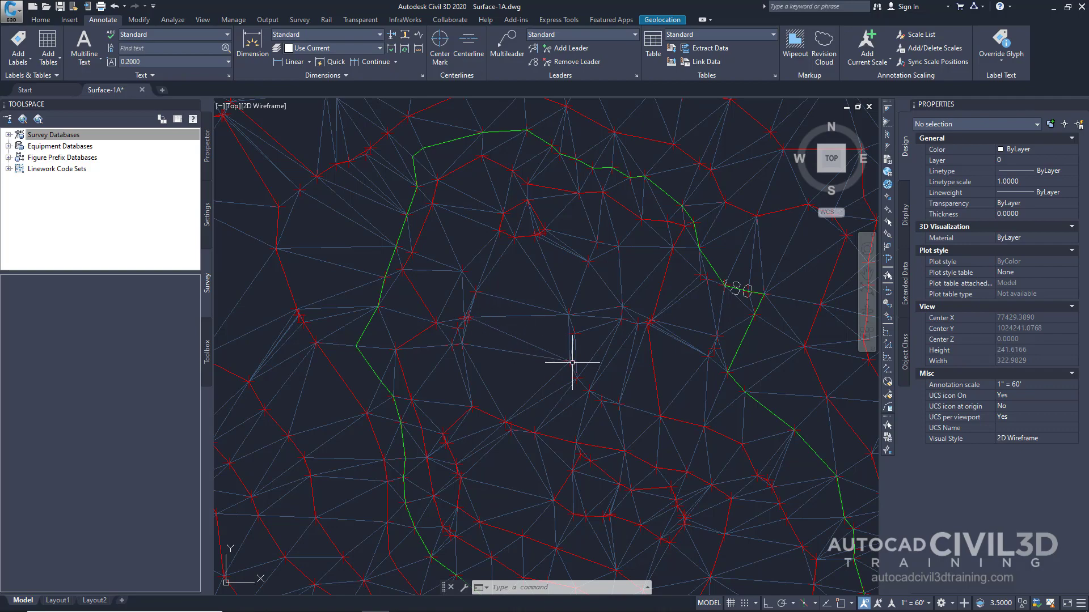
pyautogui.scroll(-5, 519, 351)
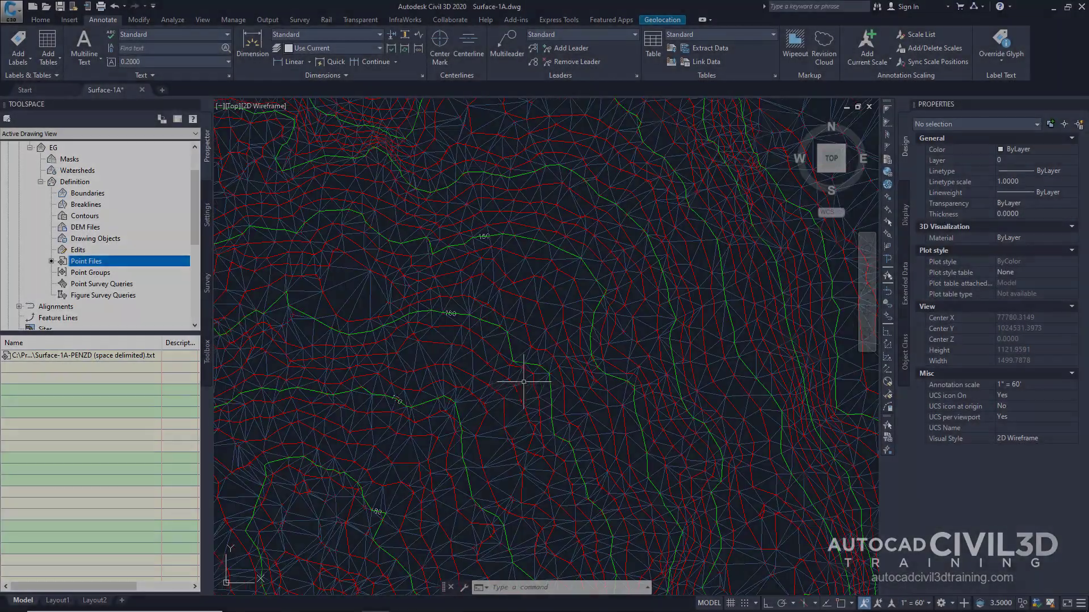
pyautogui.scroll(6, 586, 369)
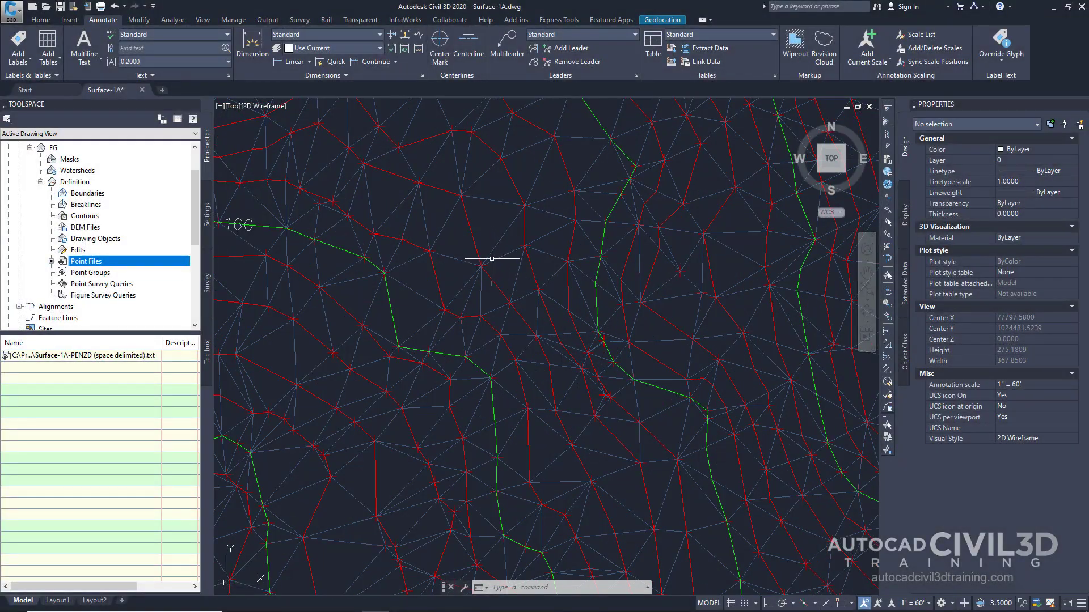
pyautogui.scroll(-8, 491, 258)
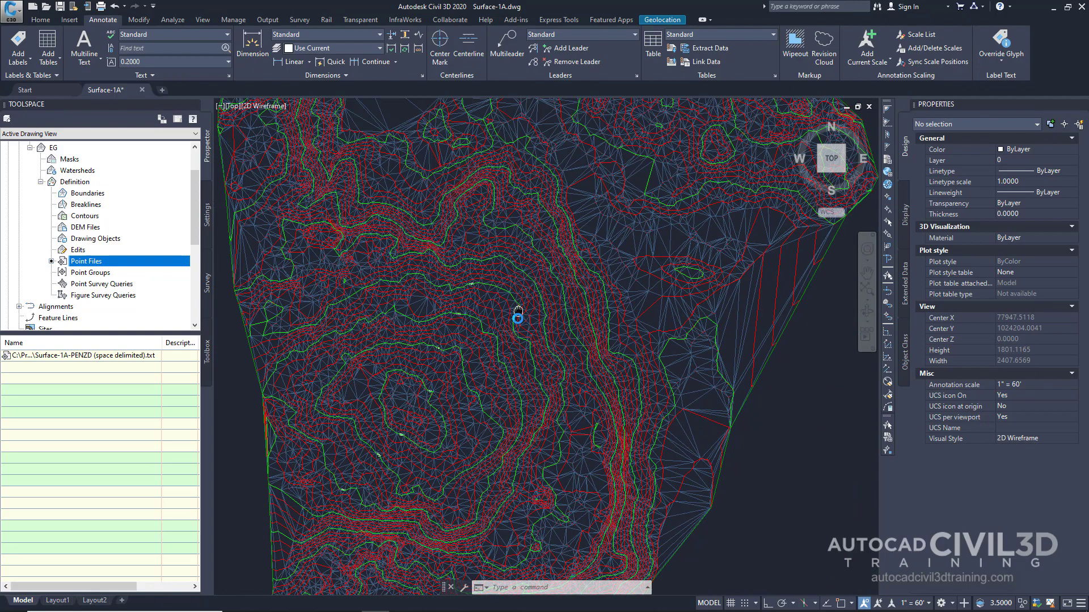
pyautogui.moveTo(518, 312); pyautogui.dragTo(515, 324, button='middle')
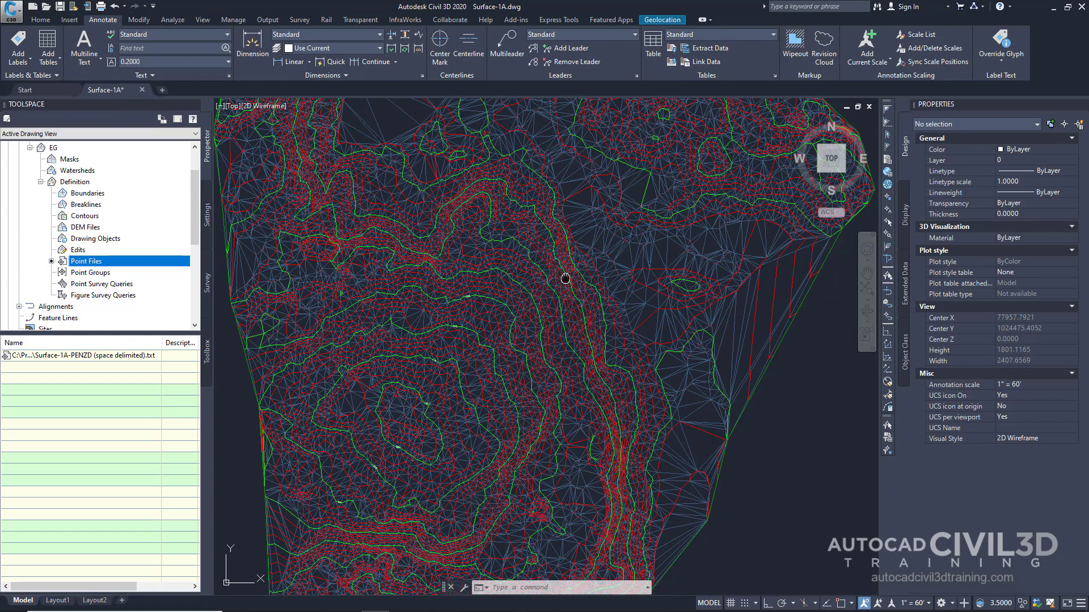
pyautogui.moveTo(565, 279)
pyautogui.mouseDown(button='middle')
pyautogui.moveTo(574, 367)
pyautogui.moveTo(537, 296)
pyautogui.mouseUp(button='middle')
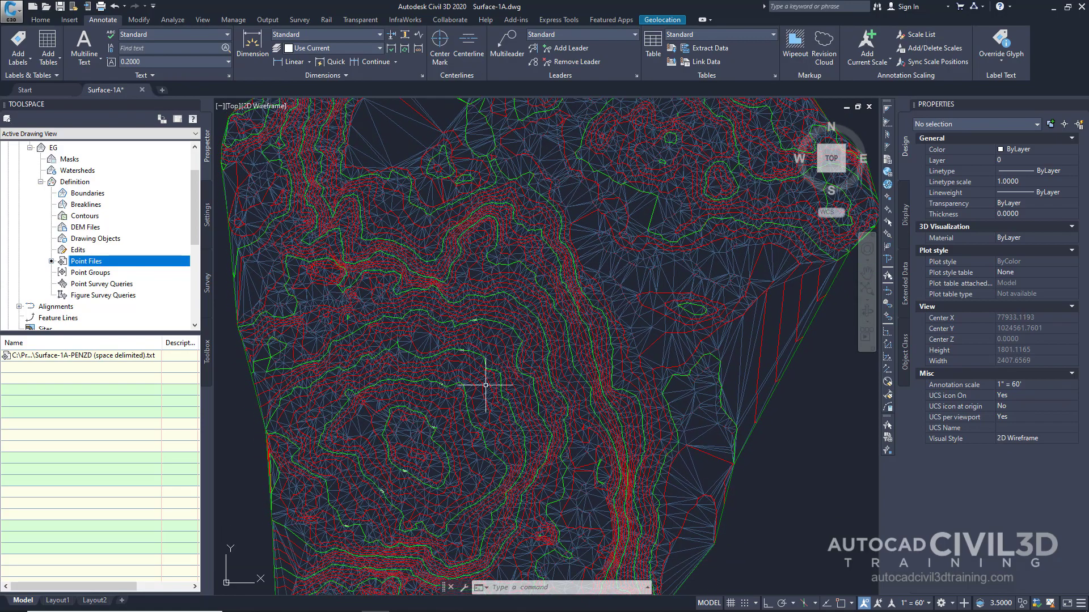
pyautogui.scroll(3, 473, 398)
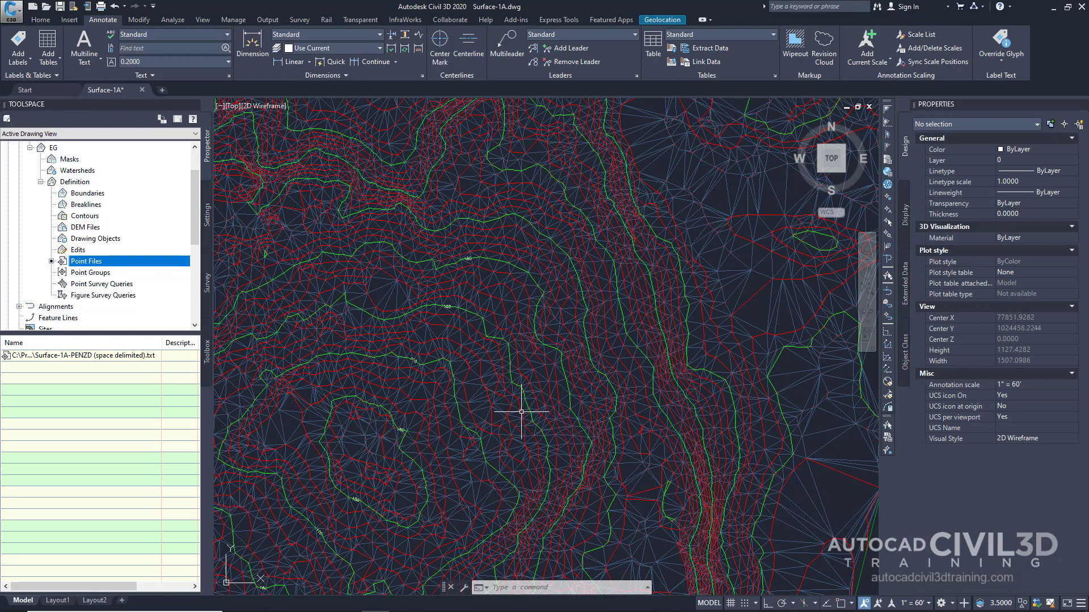
pyautogui.scroll(-2, 521, 412)
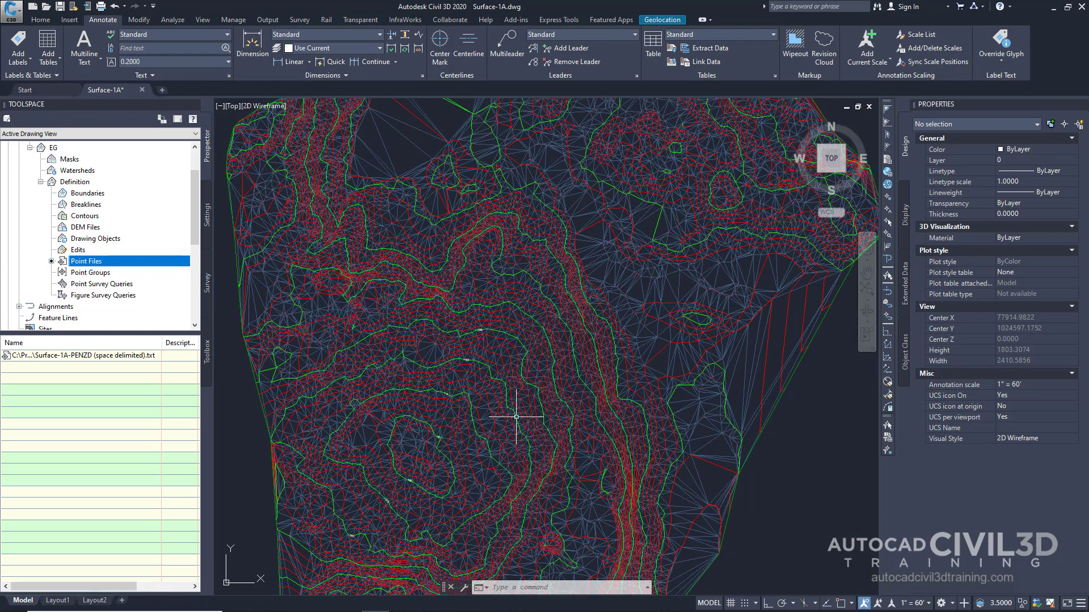
pyautogui.scroll(2, 490, 435)
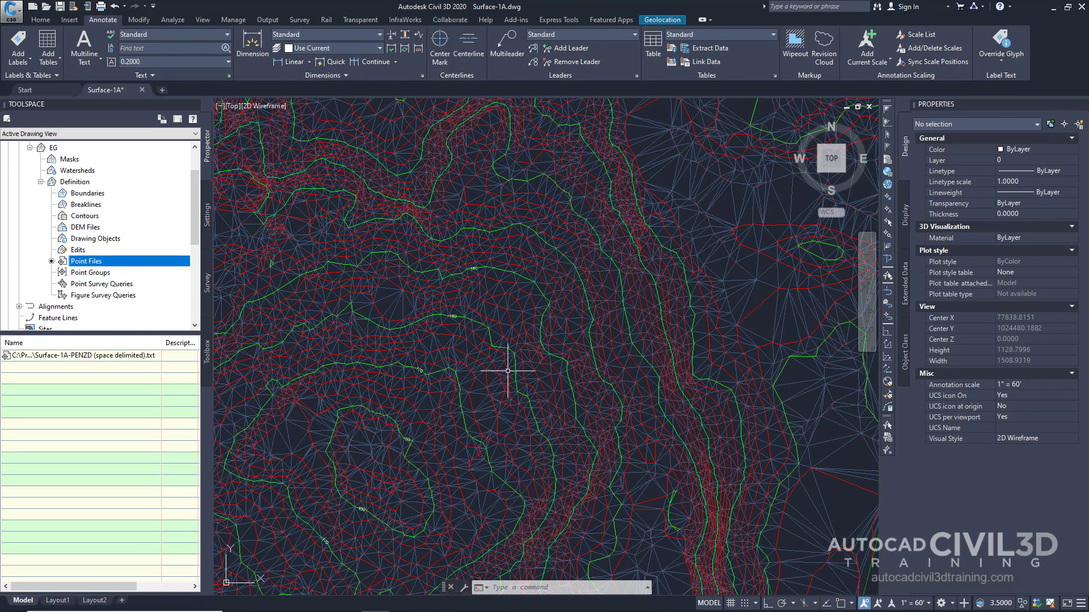
pyautogui.scroll(-2, 565, 372)
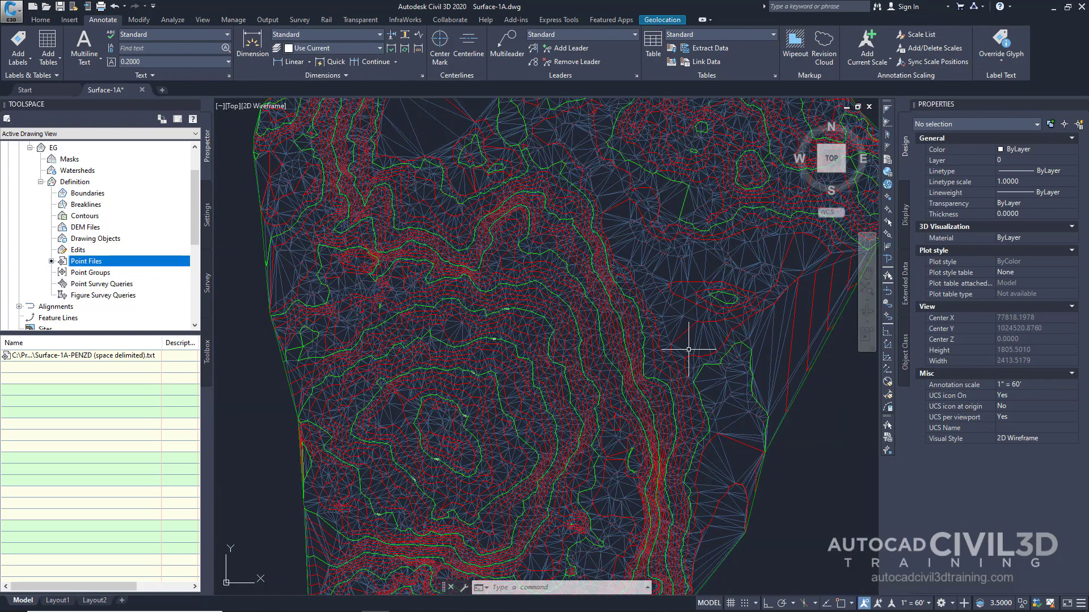
pyautogui.moveTo(559, 395); pyautogui.dragTo(503, 384, button='middle')
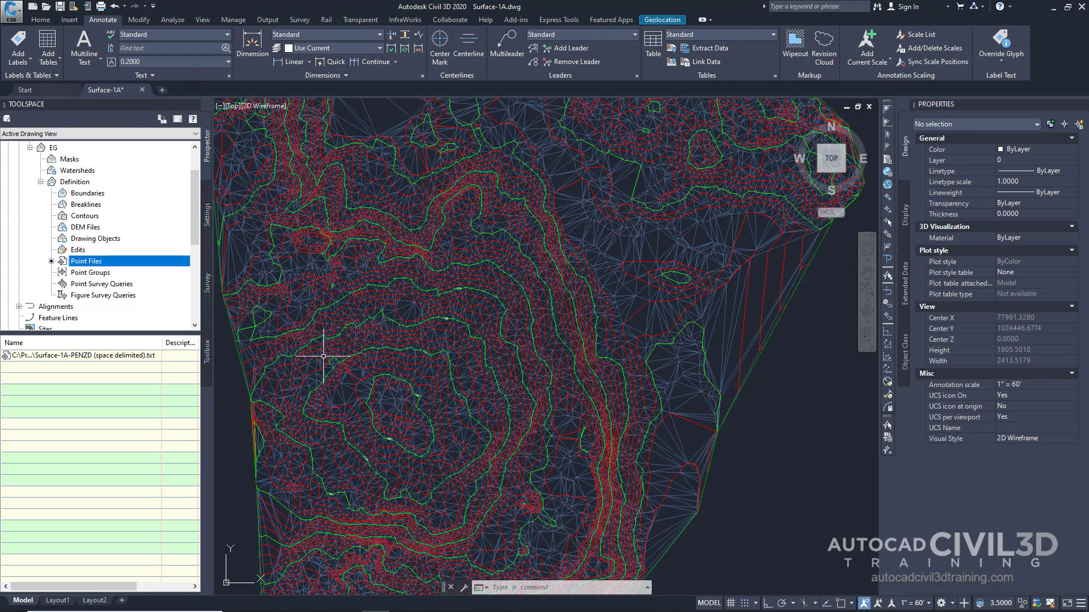
pyautogui.moveTo(400, 196)
pyautogui.mouseDown(button='middle')
pyautogui.moveTo(408, 287)
pyautogui.moveTo(399, 304)
pyautogui.mouseUp(button='middle')
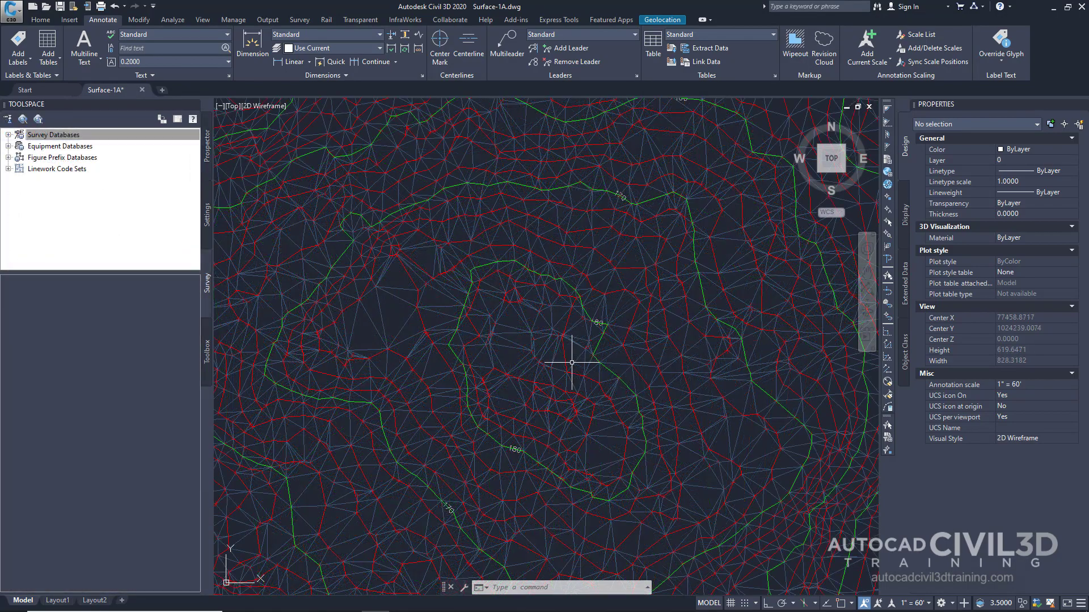
pyautogui.scroll(4, 567, 363)
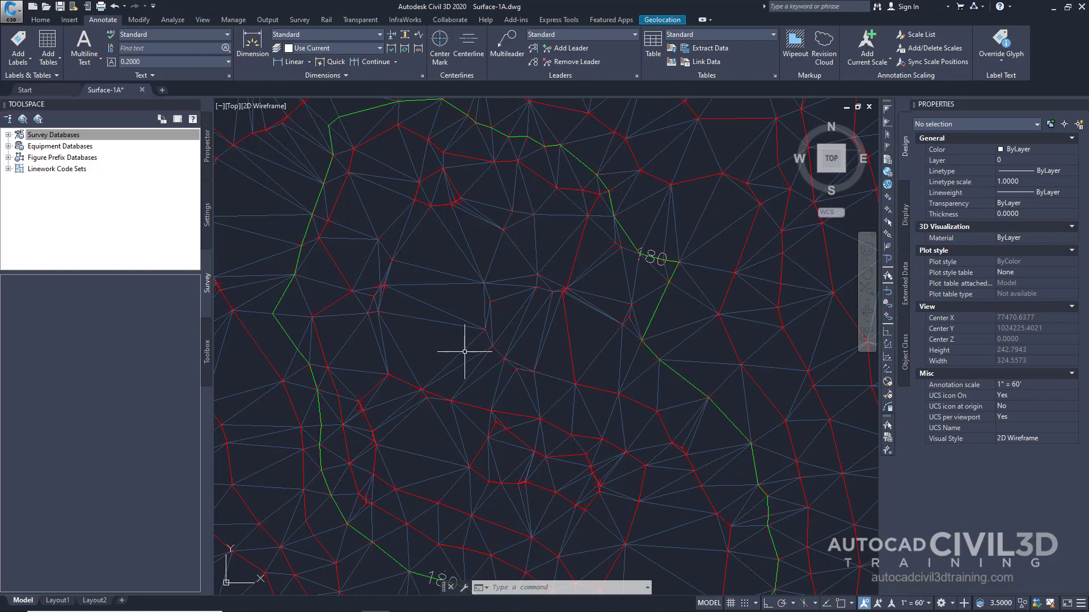
# Expand Survey Databases in Prospector to reveal Civil3DExample, then collapse it again.
pyautogui.click(88, 182)
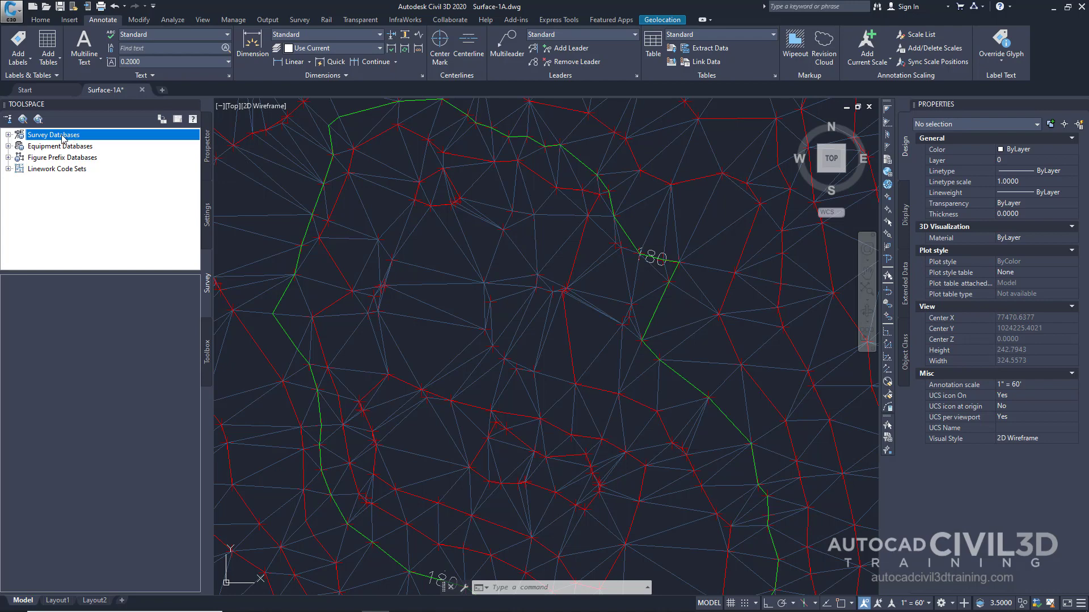
pyautogui.click(8, 135)
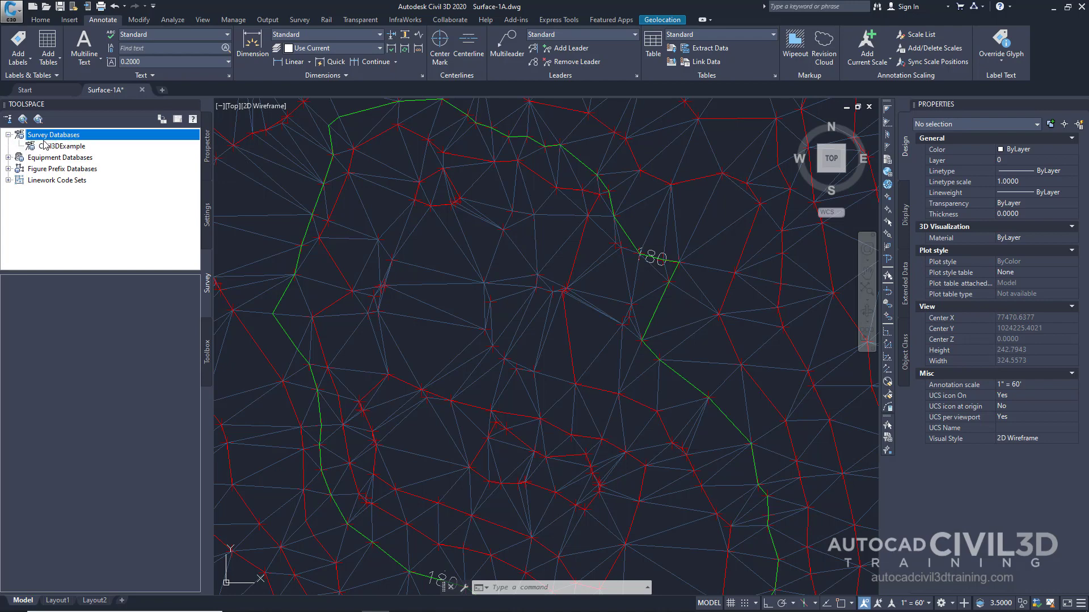
pyautogui.click(8, 135)
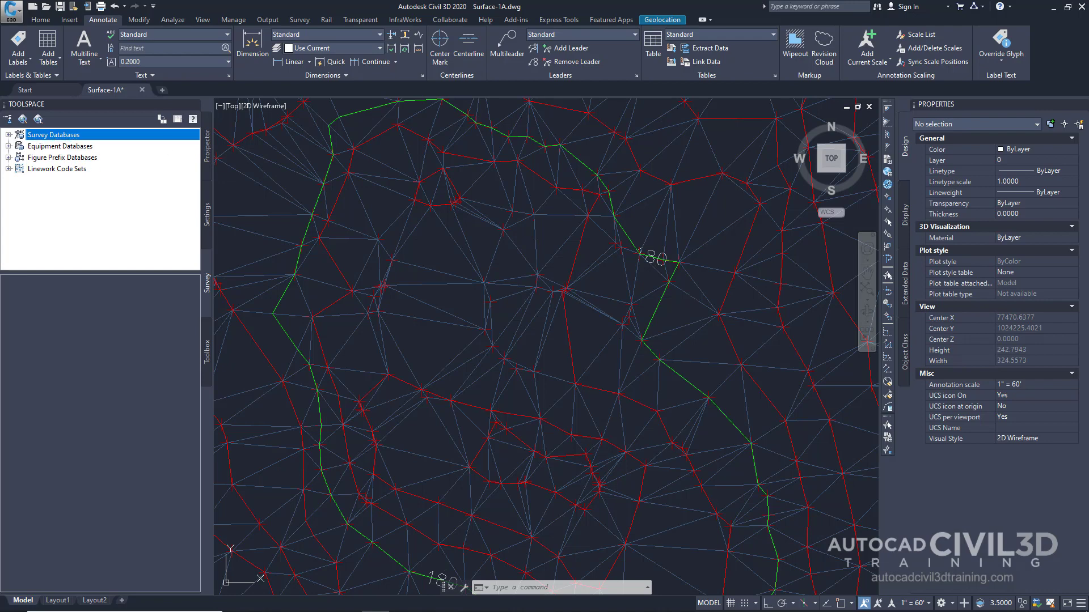
pyautogui.scroll(-2, 456, 311)
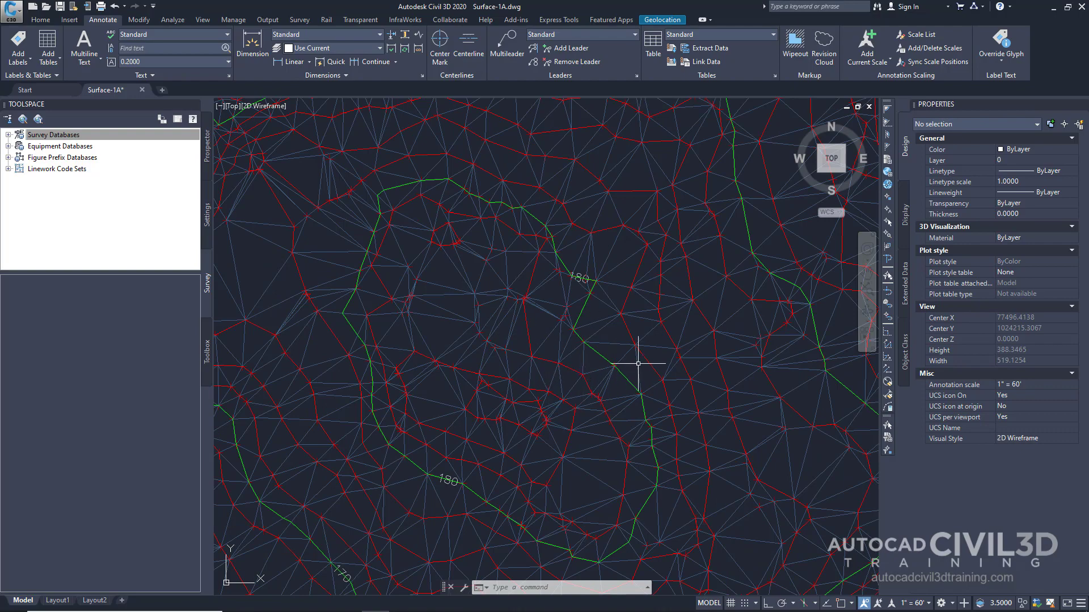
pyautogui.scroll(-2, 629, 363)
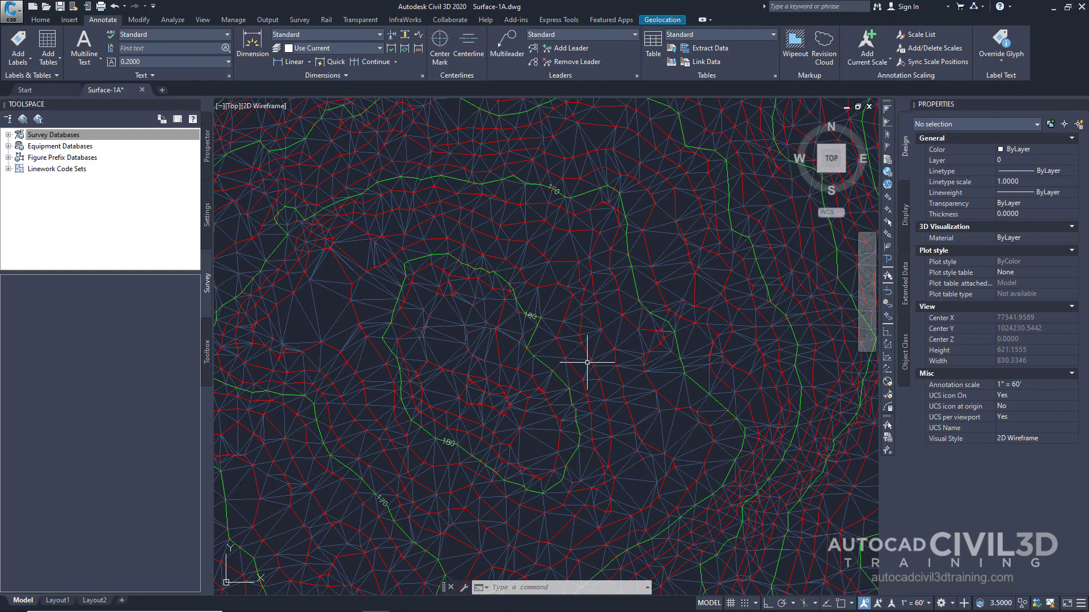
pyautogui.scroll(2, 590, 365)
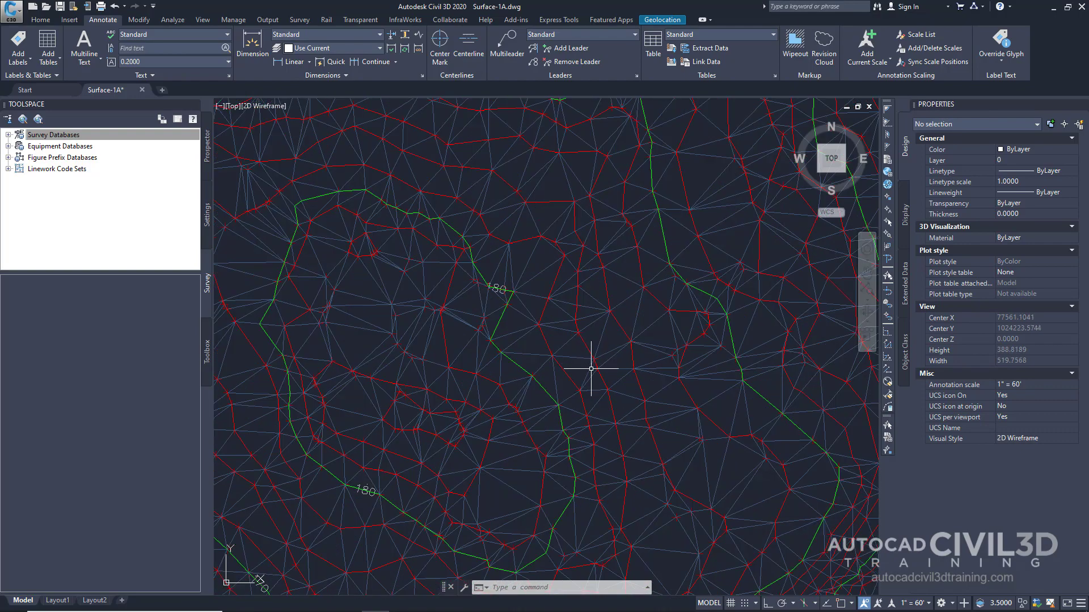
# List the drawing's surfaces in Prospector and show the point file used by EG.
pyautogui.click(207, 148)
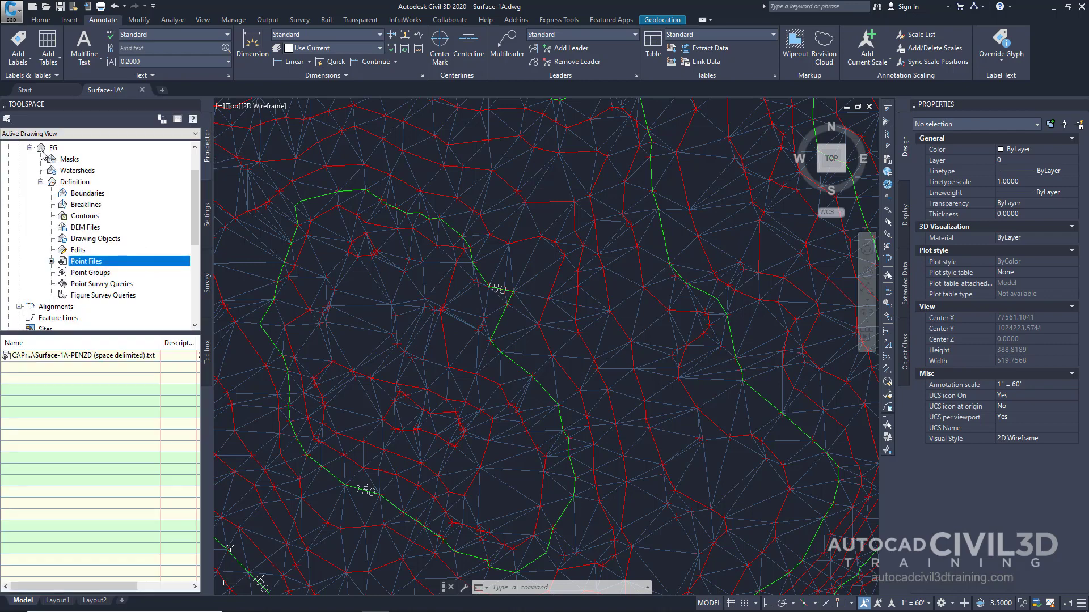
pyautogui.scroll(2, 105, 185)
pyautogui.click(53, 183)
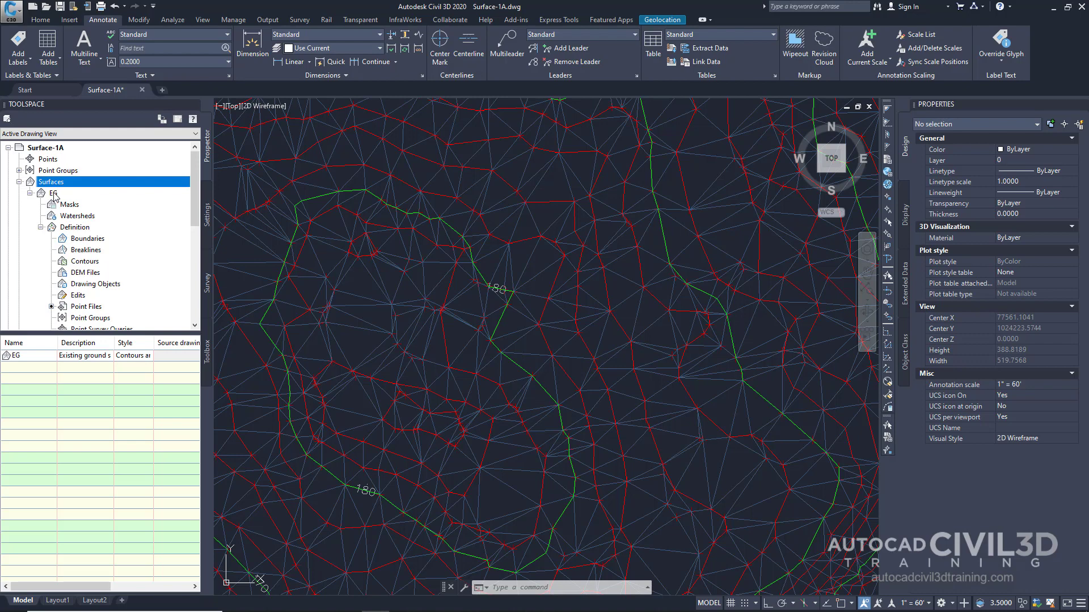
pyautogui.moveTo(196, 189); pyautogui.dragTo(195, 208)
pyautogui.click(91, 263)
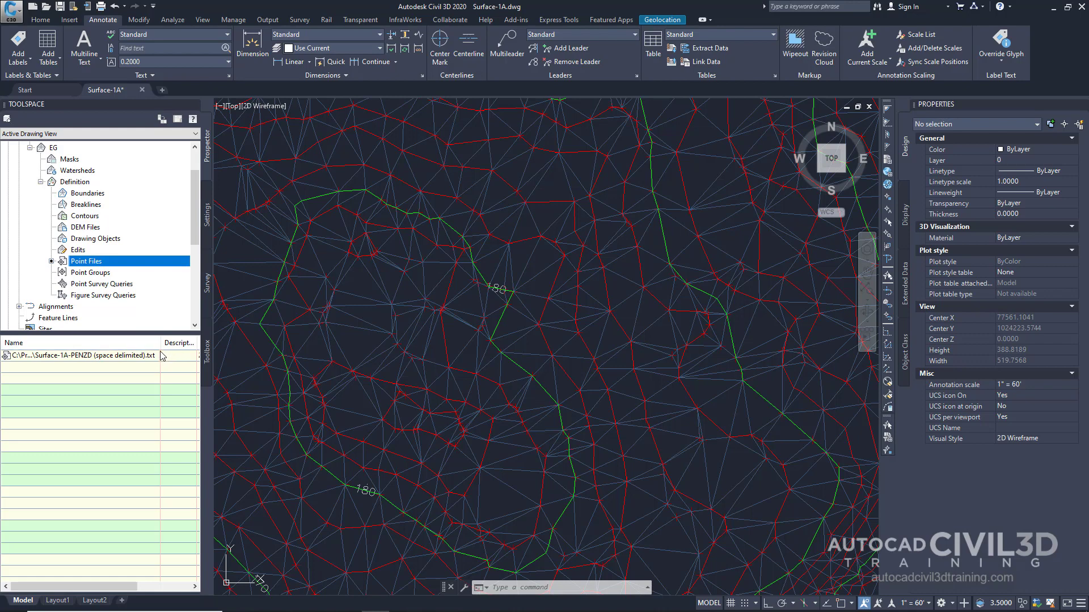
pyautogui.moveTo(161, 343); pyautogui.dragTo(157, 343)
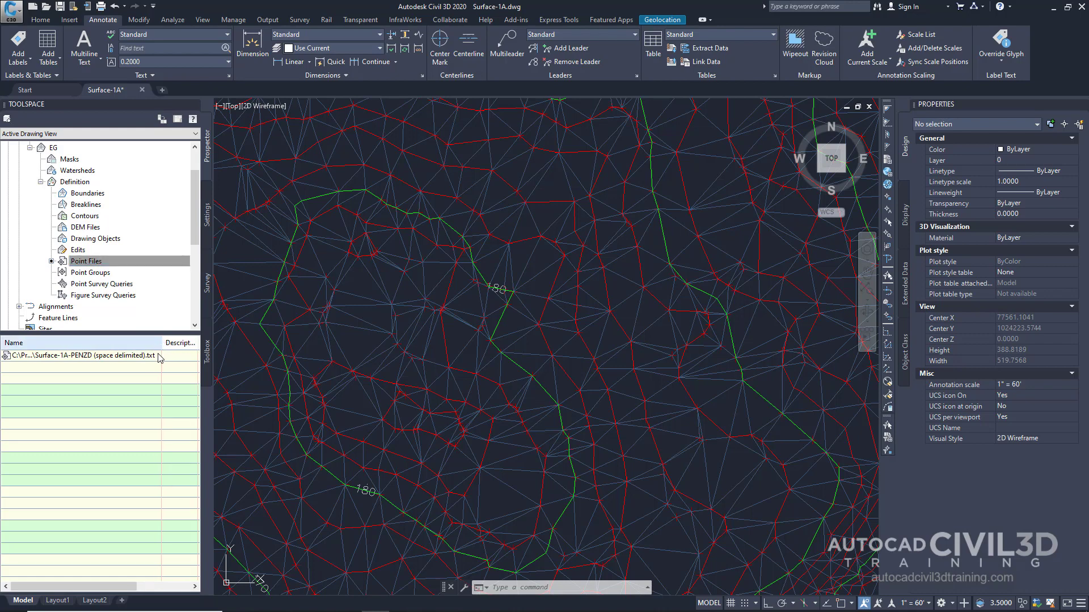
pyautogui.scroll(-3, 516, 367)
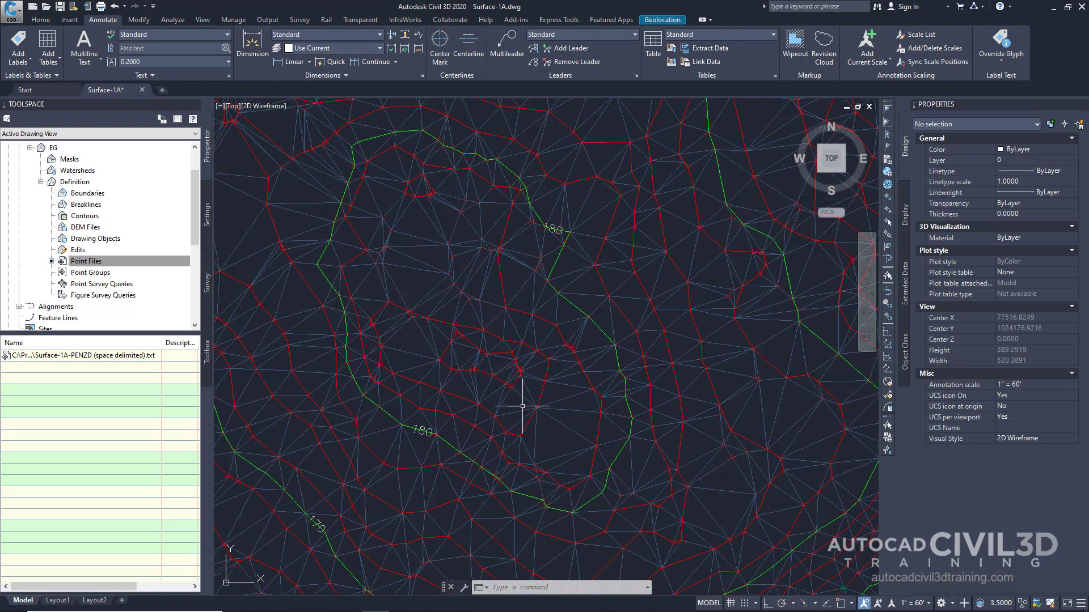
# Pan and zoom across the EG surface until its full site-wide extent is displayed.
pyautogui.moveTo(496, 366); pyautogui.dragTo(532, 411, button='middle')
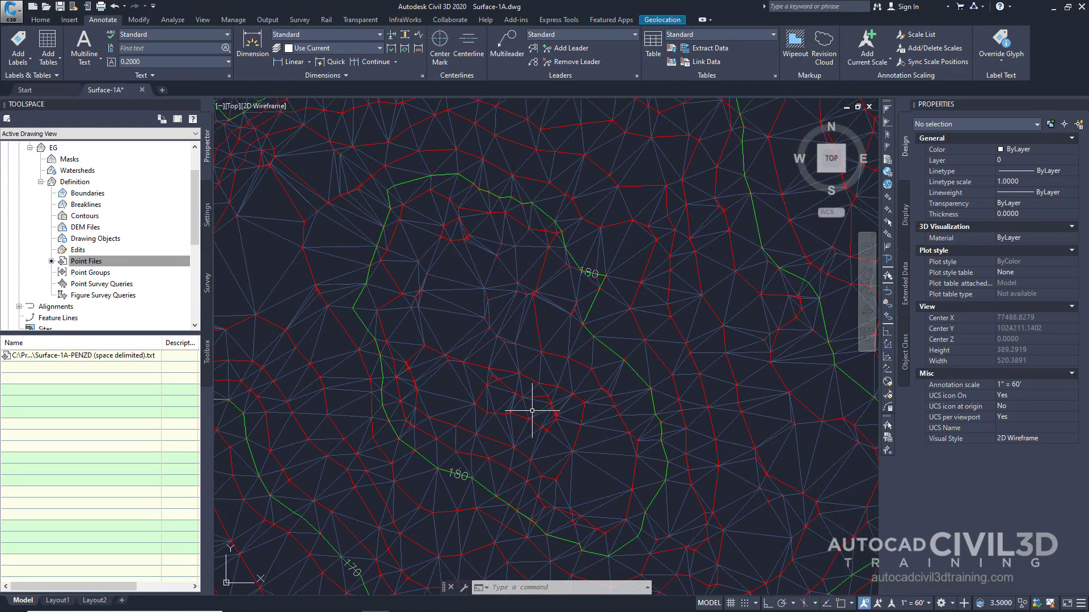
pyautogui.scroll(2, 503, 384)
pyautogui.scroll(2, 456, 414)
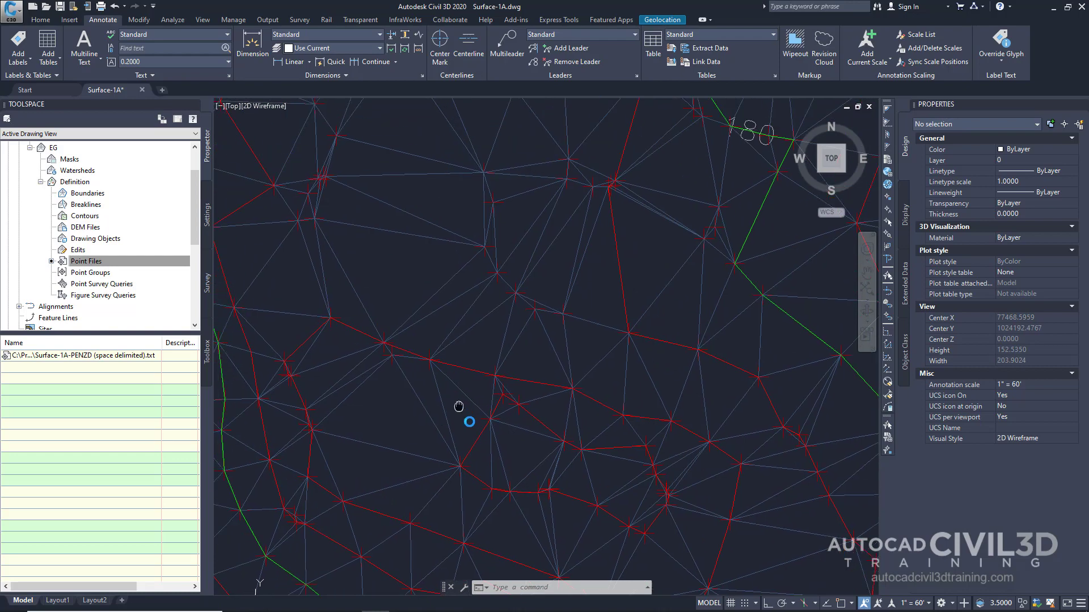
pyautogui.scroll(4, 557, 327)
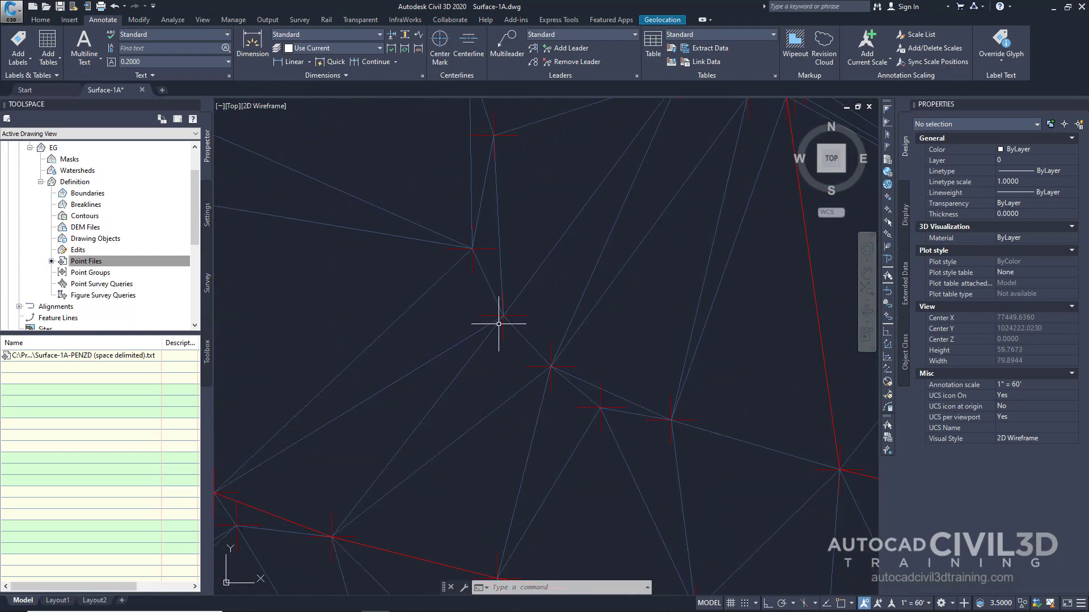
pyautogui.scroll(-2, 507, 321)
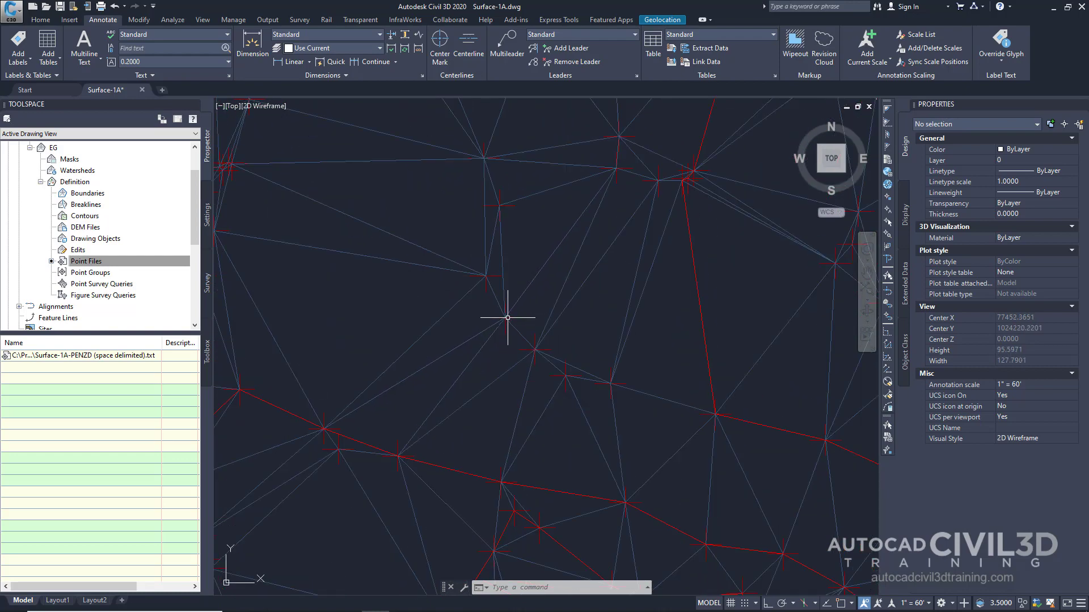
pyautogui.scroll(-2, 508, 317)
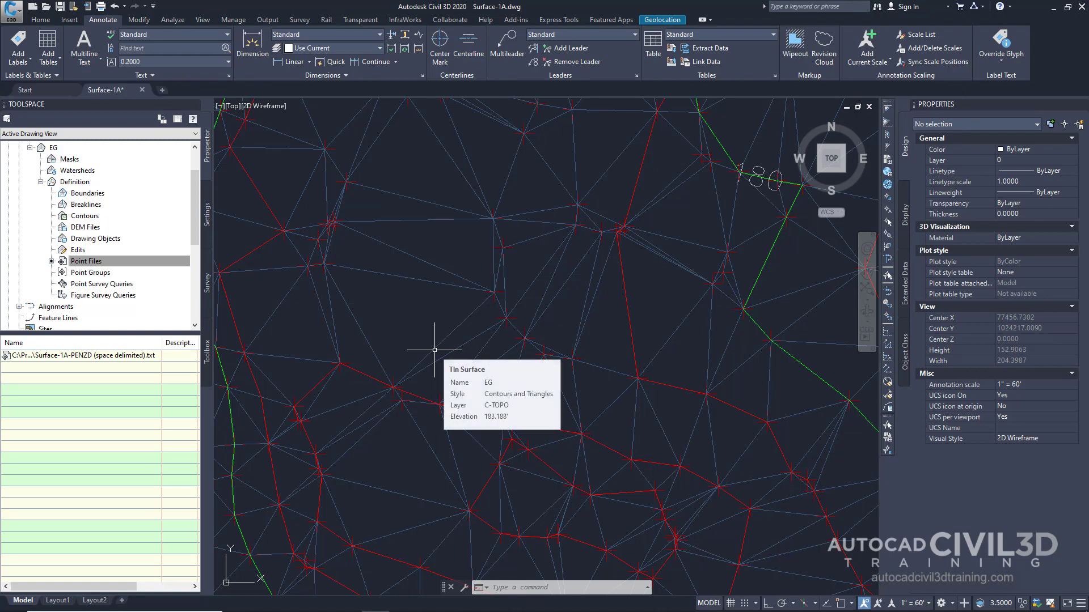
pyautogui.scroll(-5, 435, 349)
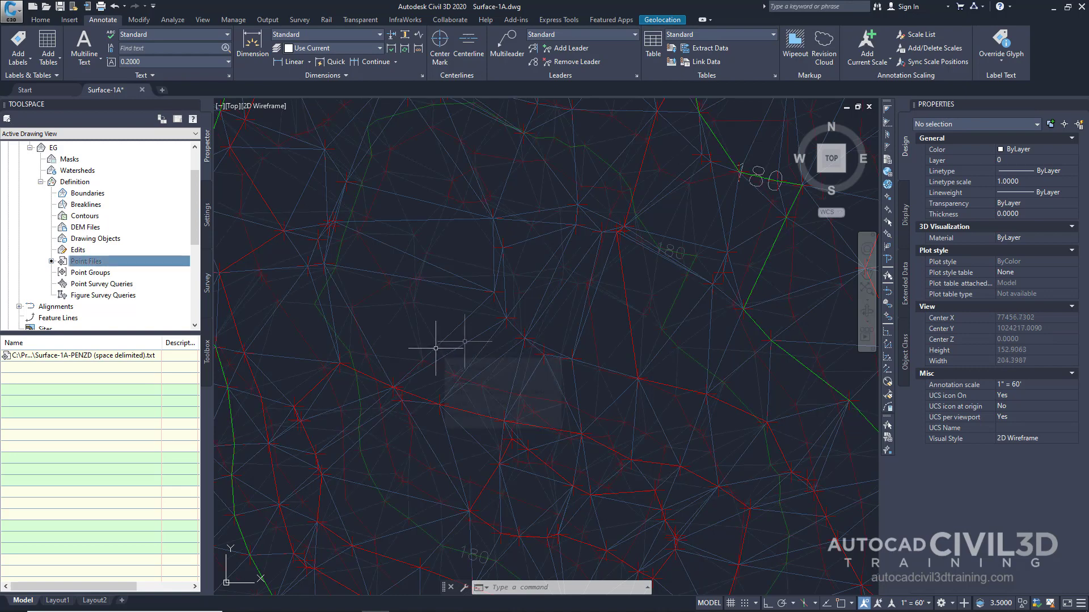
pyautogui.scroll(3, 464, 344)
pyautogui.moveTo(465, 344); pyautogui.dragTo(476, 349, button='middle')
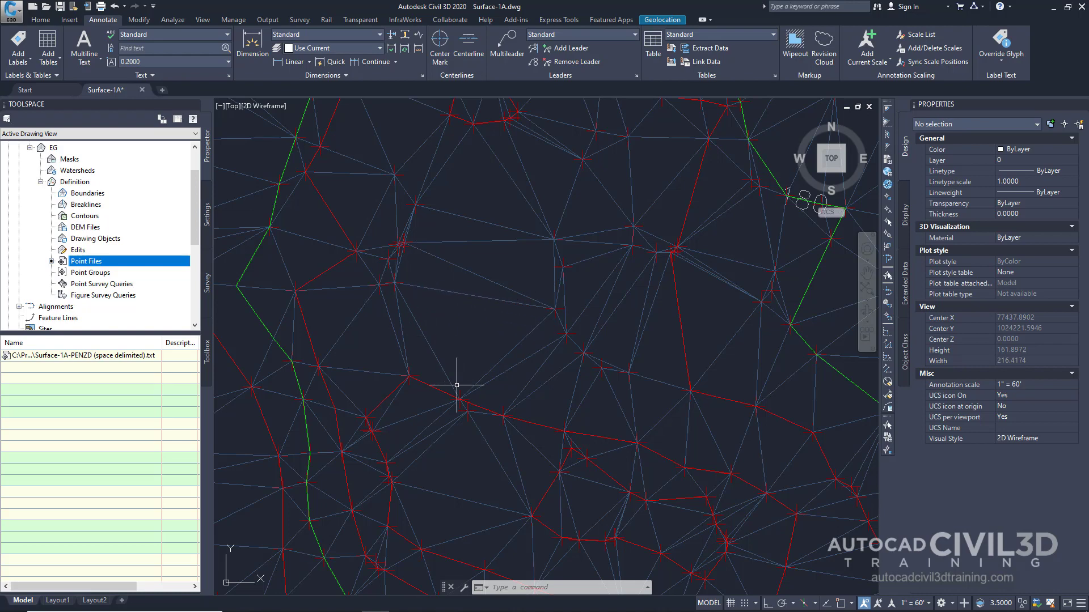
pyautogui.moveTo(440, 413)
pyautogui.mouseDown(button='middle')
pyautogui.moveTo(492, 301)
pyautogui.moveTo(490, 385)
pyautogui.moveTo(461, 372)
pyautogui.moveTo(427, 377)
pyautogui.moveTo(491, 372)
pyautogui.mouseUp(button='middle')
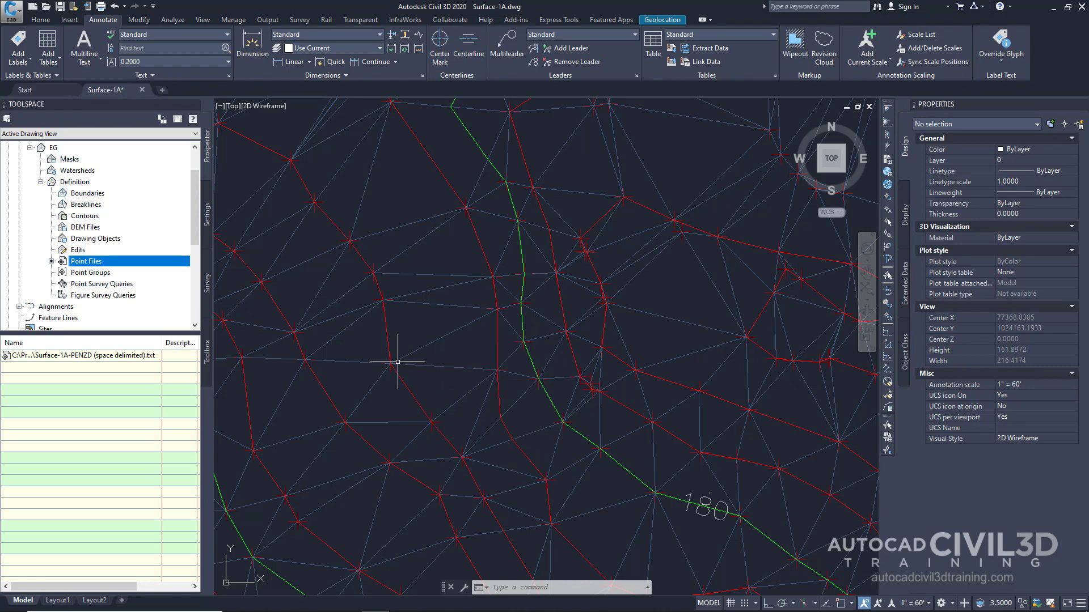
pyautogui.scroll(-2, 420, 385)
pyautogui.scroll(-4, 404, 382)
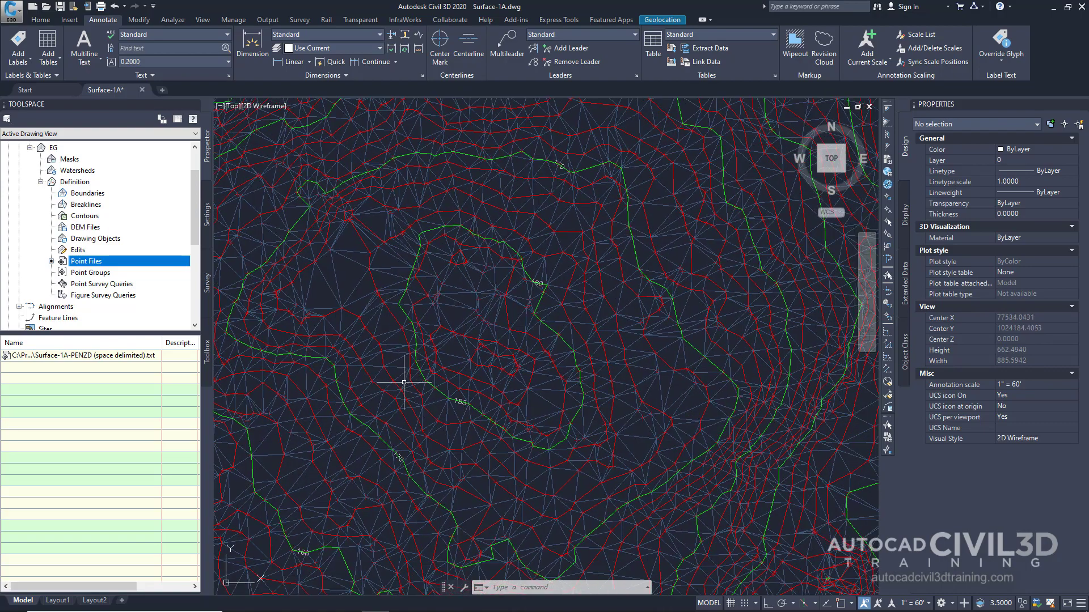
pyautogui.scroll(2, 430, 367)
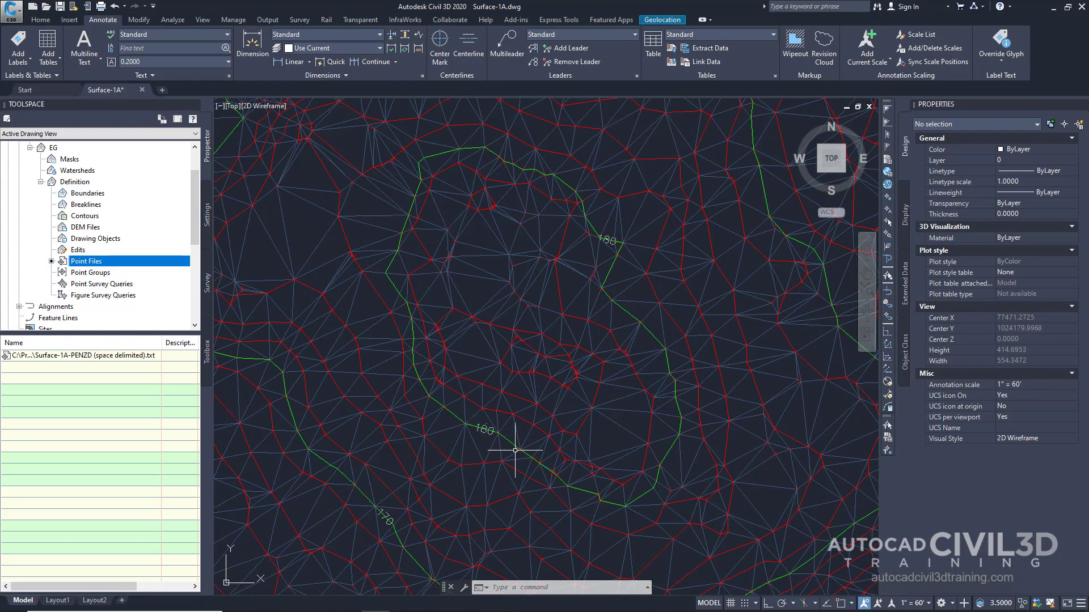
pyautogui.scroll(-2, 591, 486)
pyautogui.scroll(1, 564, 362)
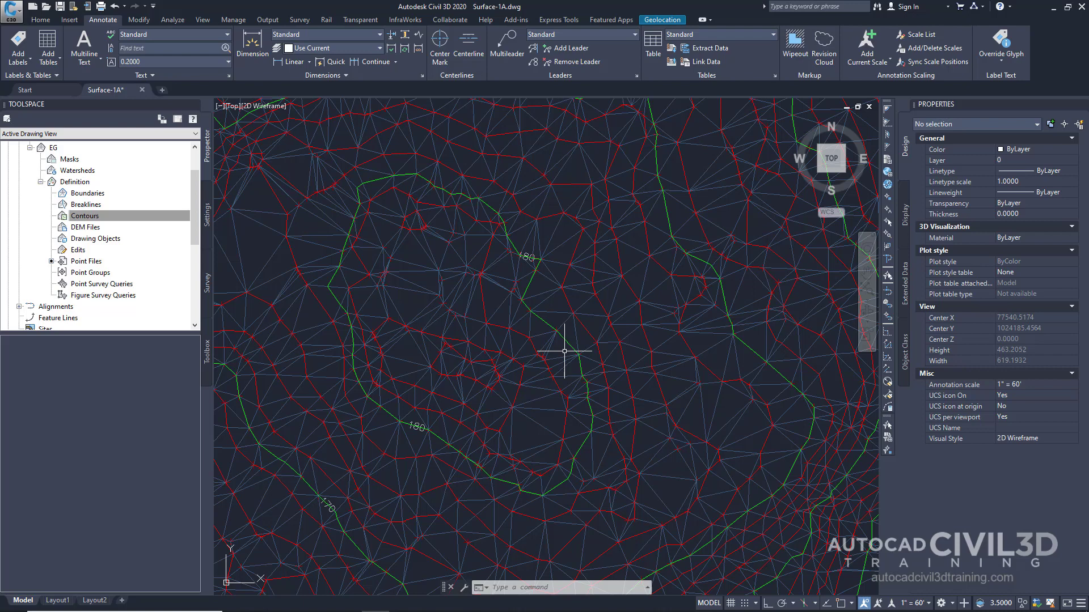
pyautogui.scroll(1, 564, 315)
pyautogui.scroll(-1, 554, 311)
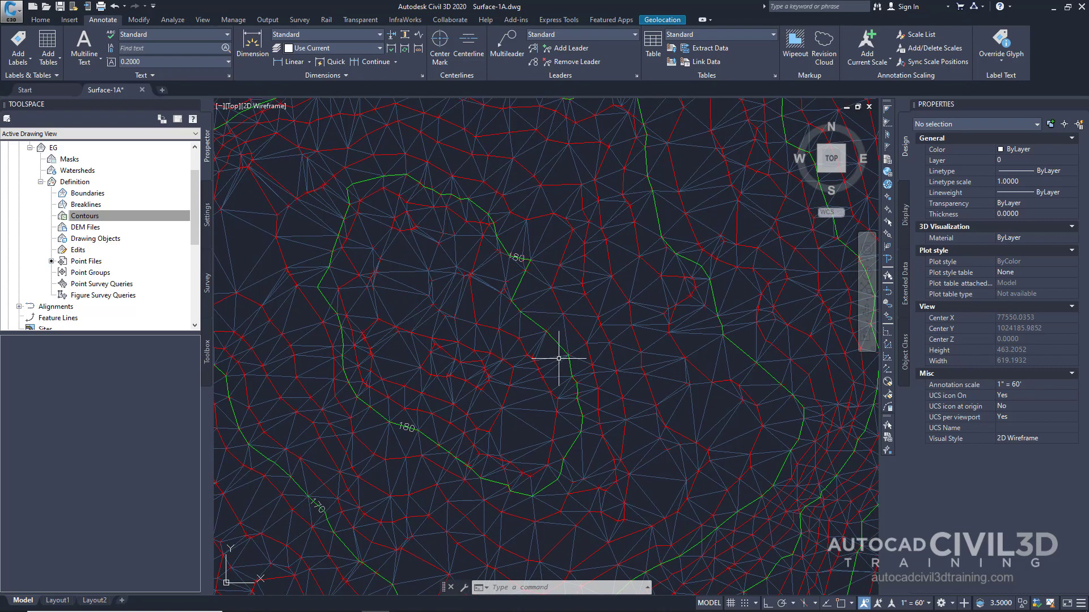
pyautogui.scroll(2, 535, 329)
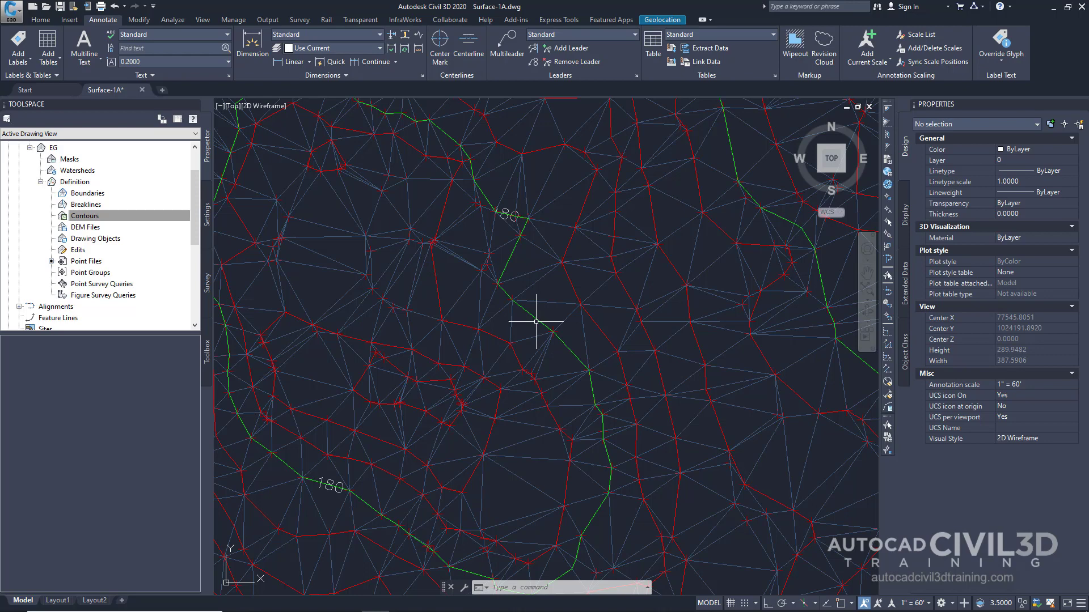
pyautogui.scroll(-2, 536, 321)
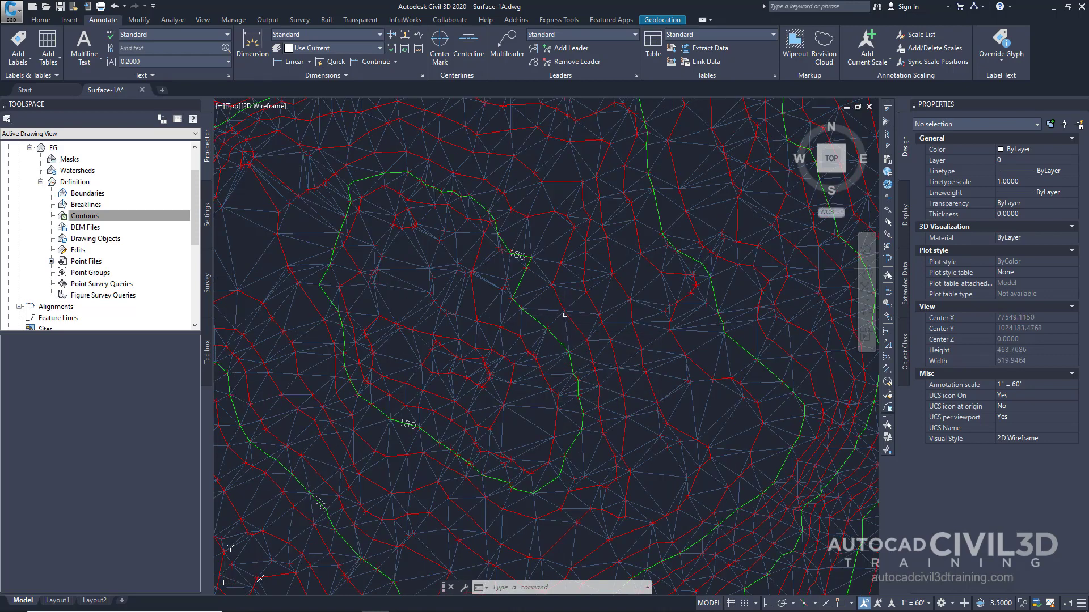
# Choose Add... under the EG surface's Definition > Contours.
pyautogui.moveTo(565, 316)
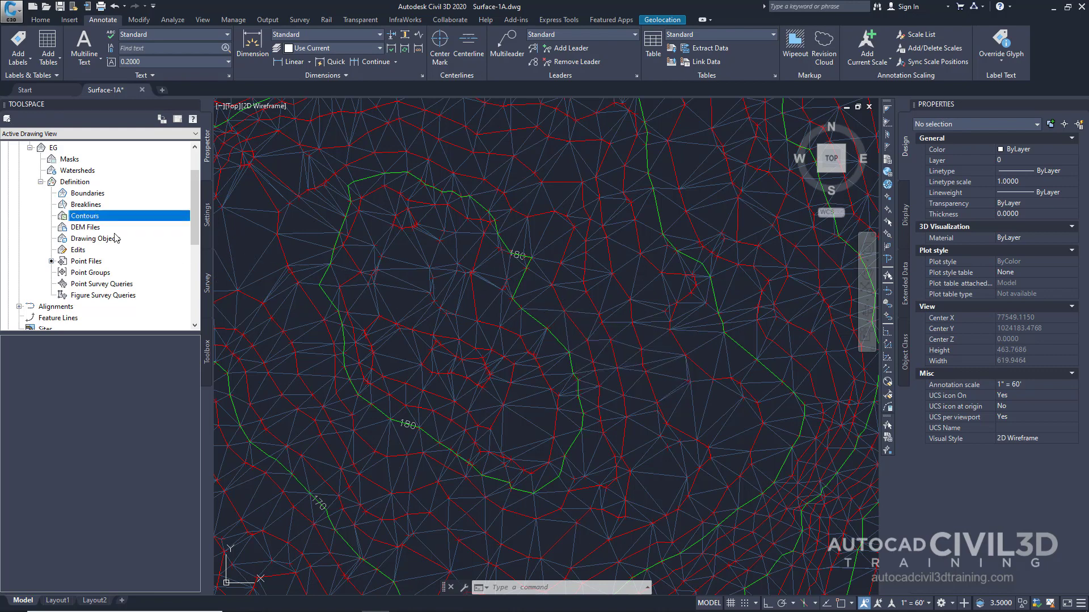
pyautogui.rightClick(81, 218)
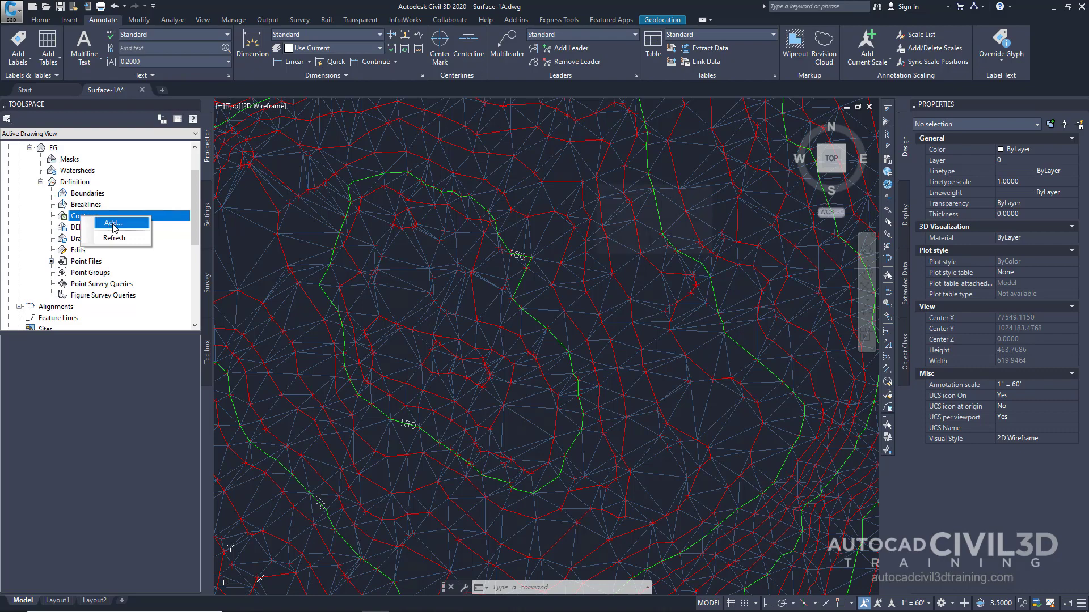
pyautogui.click(113, 223)
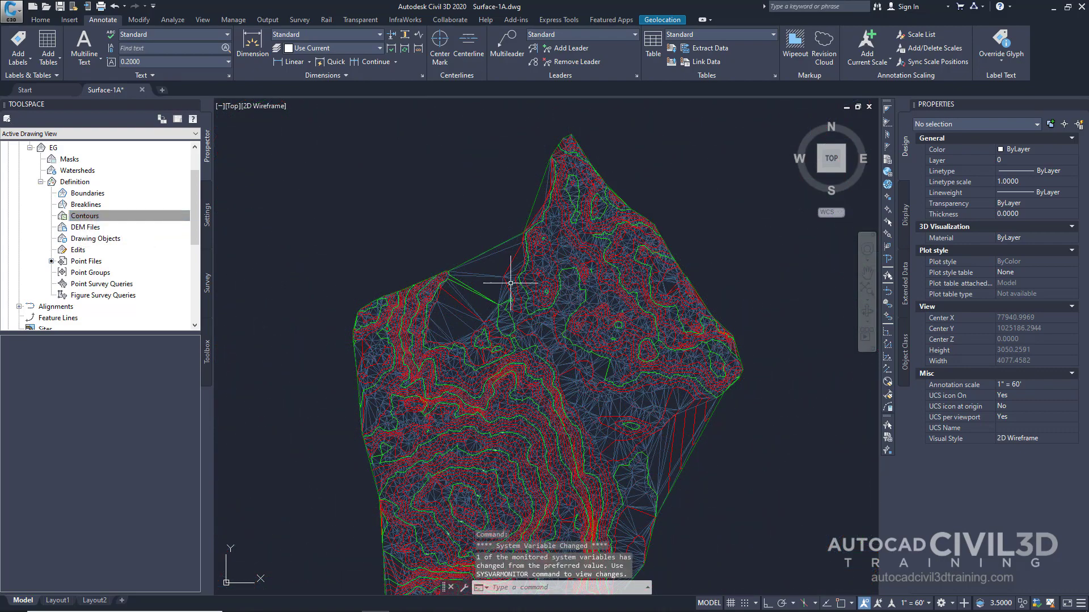
pyautogui.scroll(3, 510, 282)
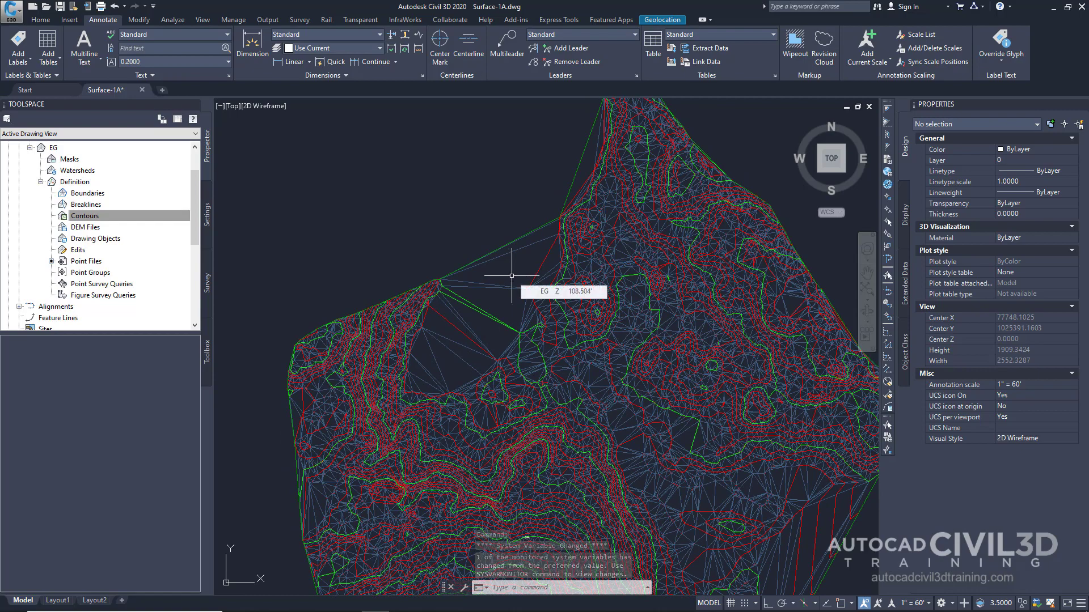
pyautogui.moveTo(564, 267); pyautogui.dragTo(576, 284, button='middle')
pyautogui.scroll(3, 575, 284)
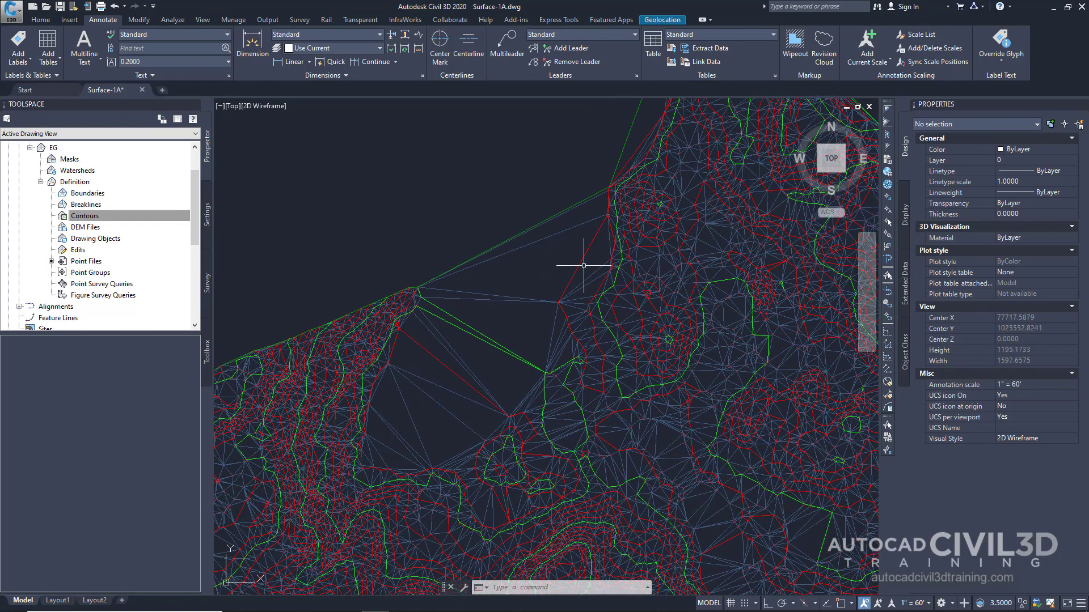
pyautogui.scroll(-6, 610, 215)
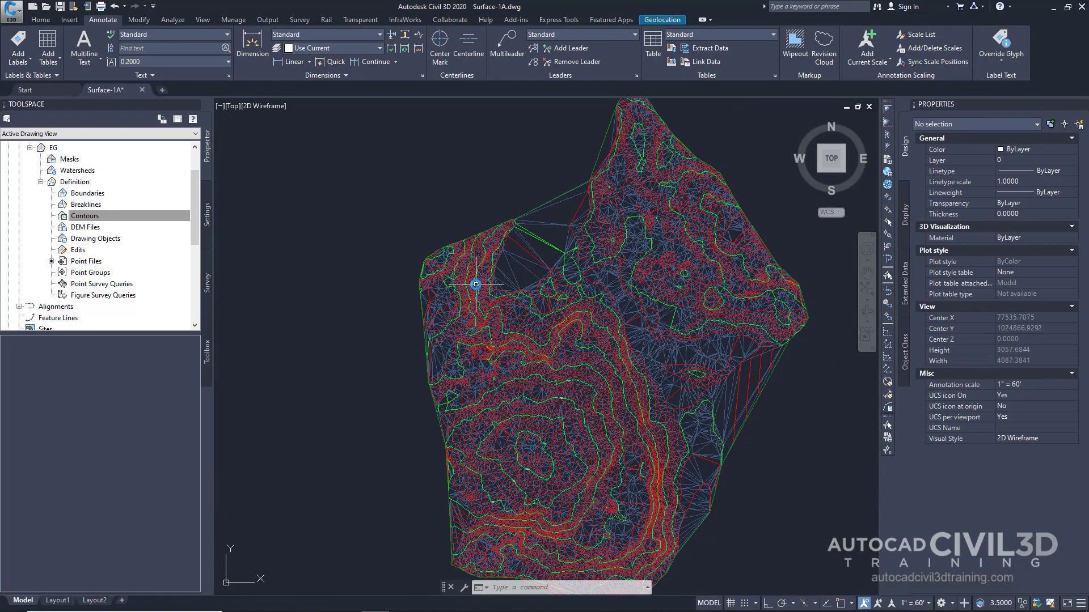
pyautogui.scroll(4, 499, 255)
pyautogui.scroll(-2, 517, 267)
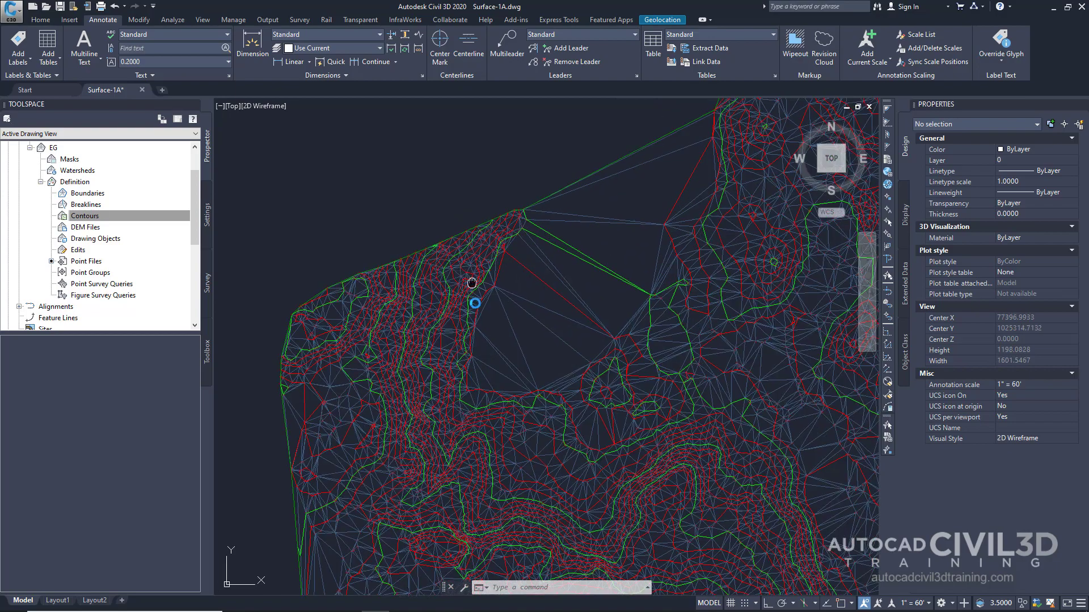
pyautogui.scroll(6, 539, 259)
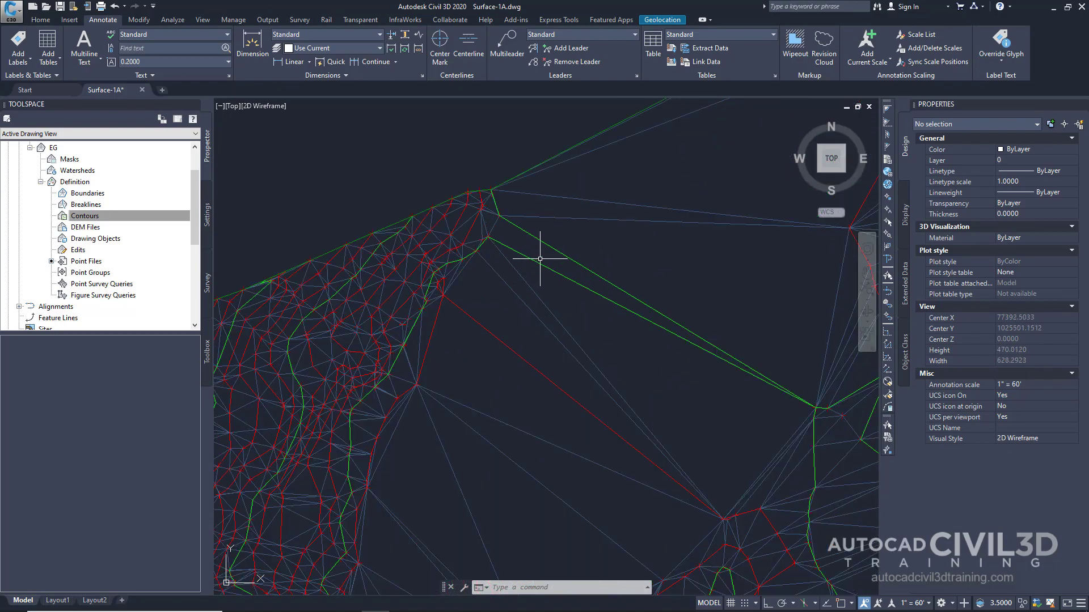
pyautogui.scroll(-2, 513, 241)
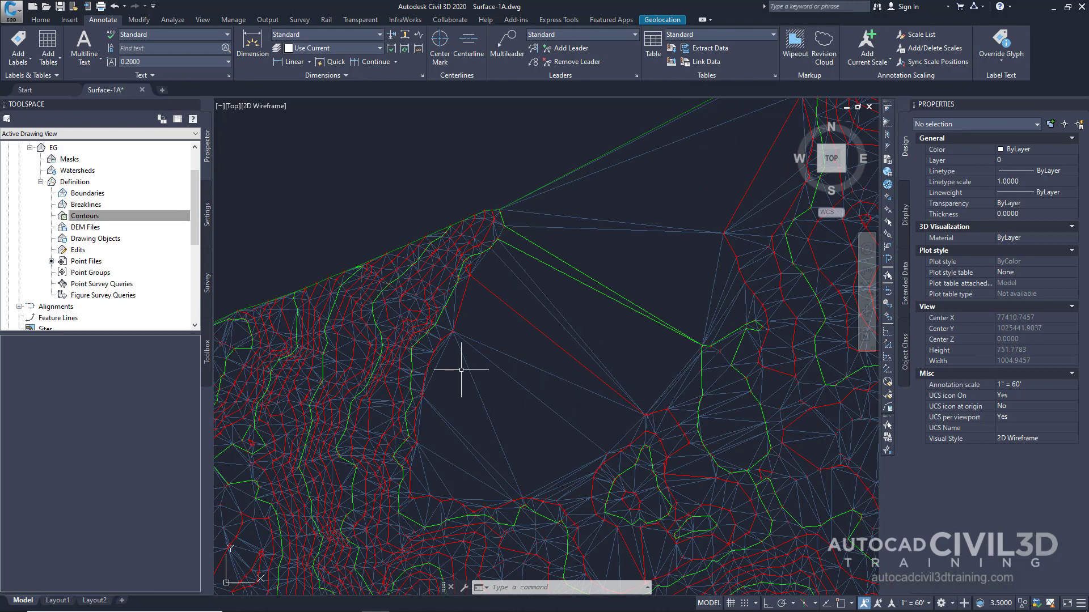
pyautogui.scroll(-1, 461, 370)
pyautogui.scroll(-1, 564, 292)
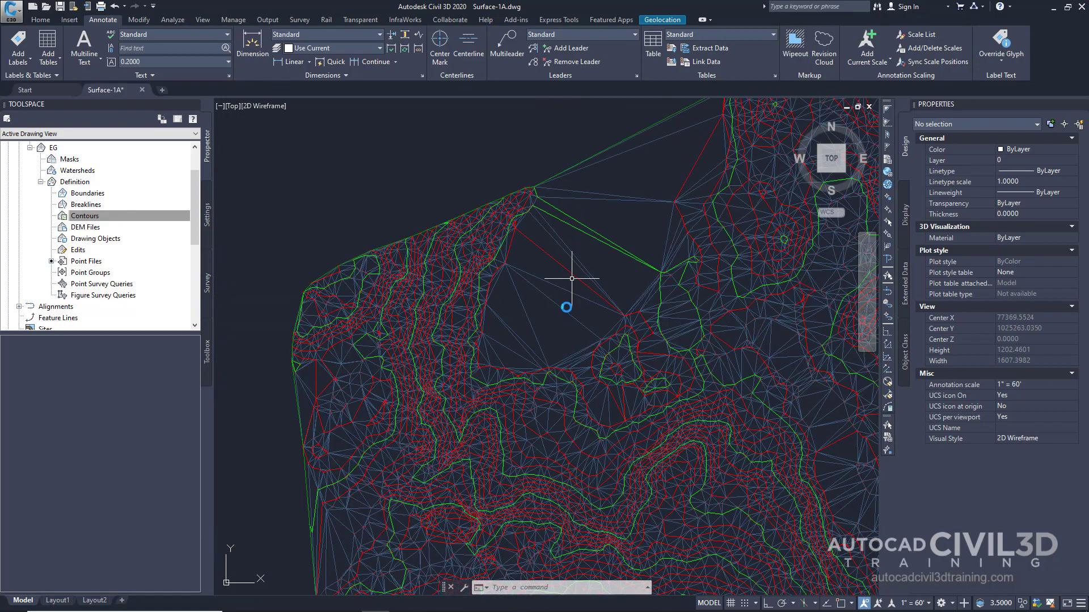
pyautogui.moveTo(571, 279)
pyautogui.mouseDown(button='middle')
pyautogui.moveTo(567, 320)
pyautogui.moveTo(577, 292)
pyautogui.mouseUp(button='middle')
pyautogui.scroll(1, 562, 325)
pyautogui.scroll(1, 564, 318)
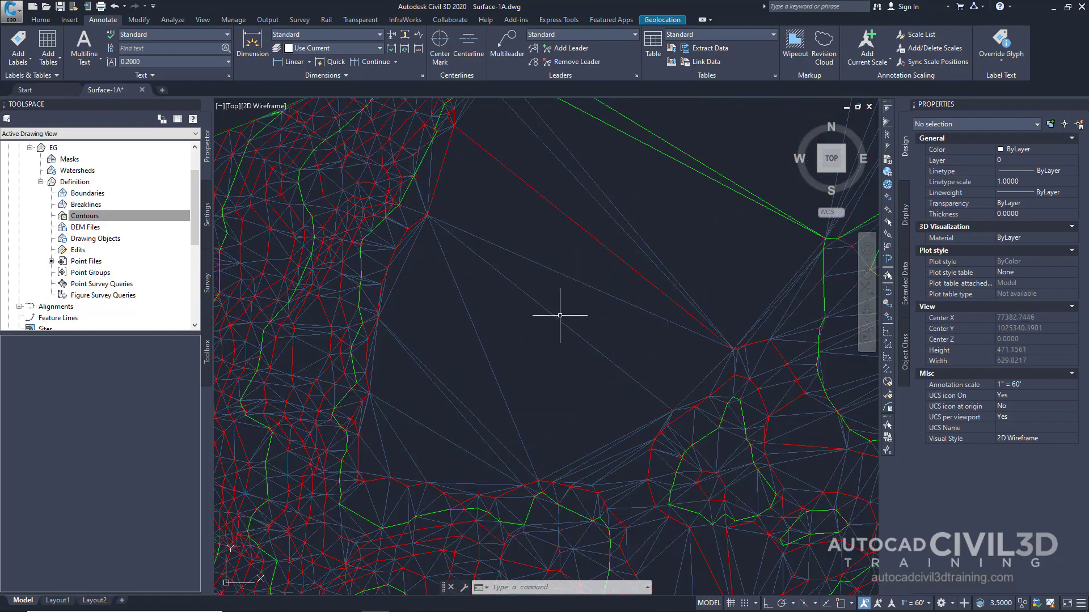
pyautogui.scroll(-2, 560, 315)
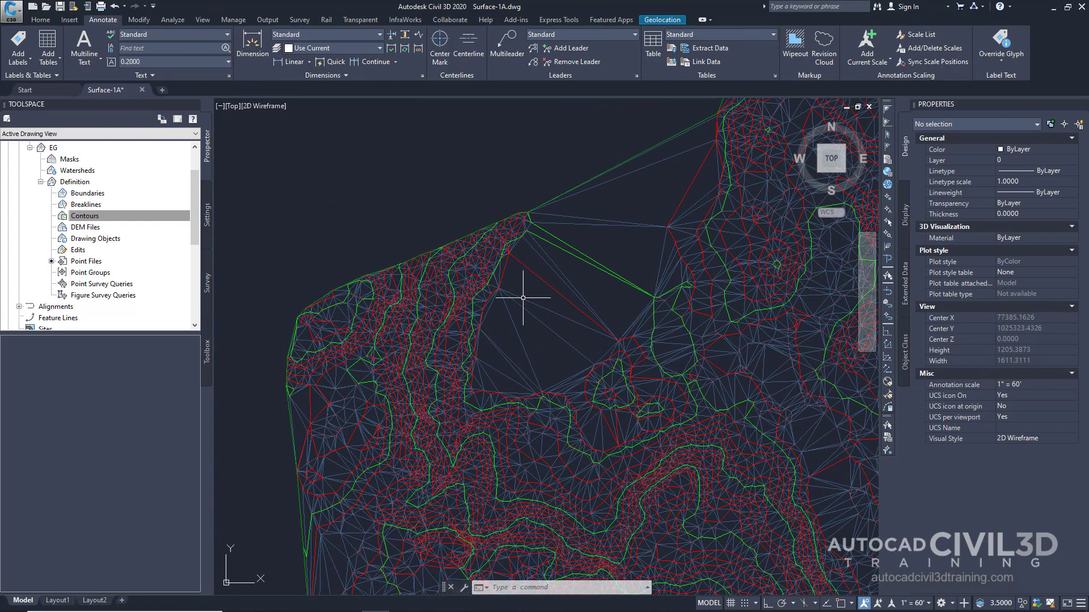
pyautogui.moveTo(625, 248); pyautogui.dragTo(630, 209, button='middle')
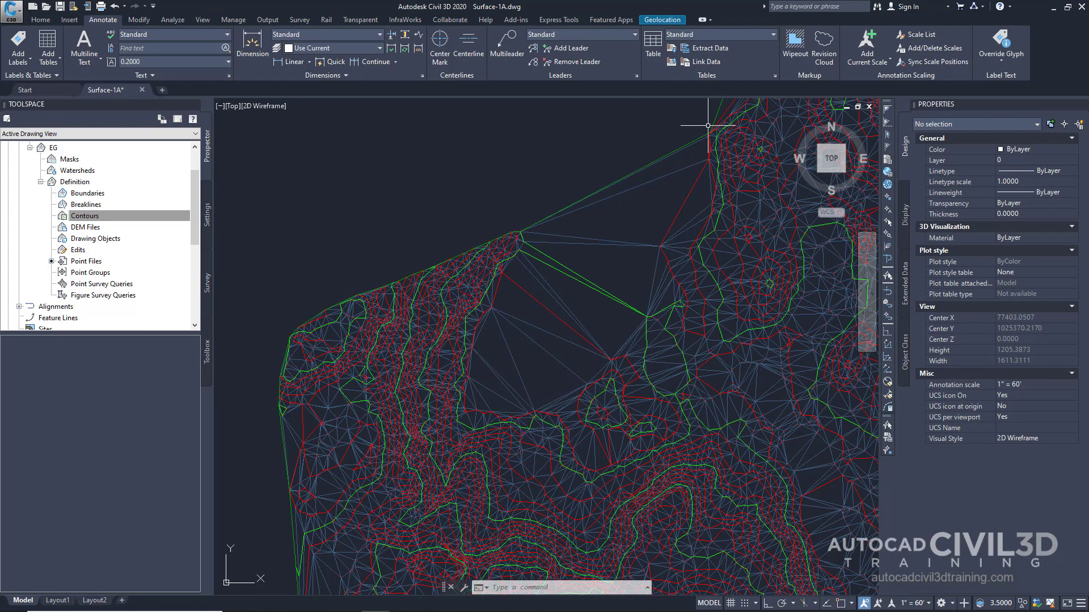
pyautogui.moveTo(707, 153); pyautogui.dragTo(672, 206, button='middle')
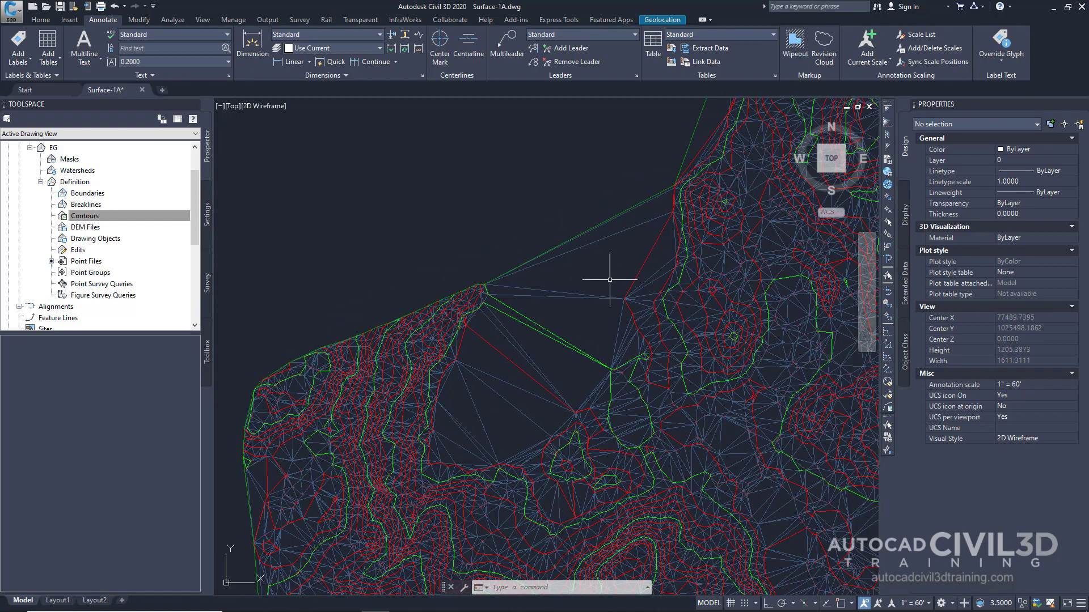
pyautogui.moveTo(601, 265); pyautogui.dragTo(593, 261, button='middle')
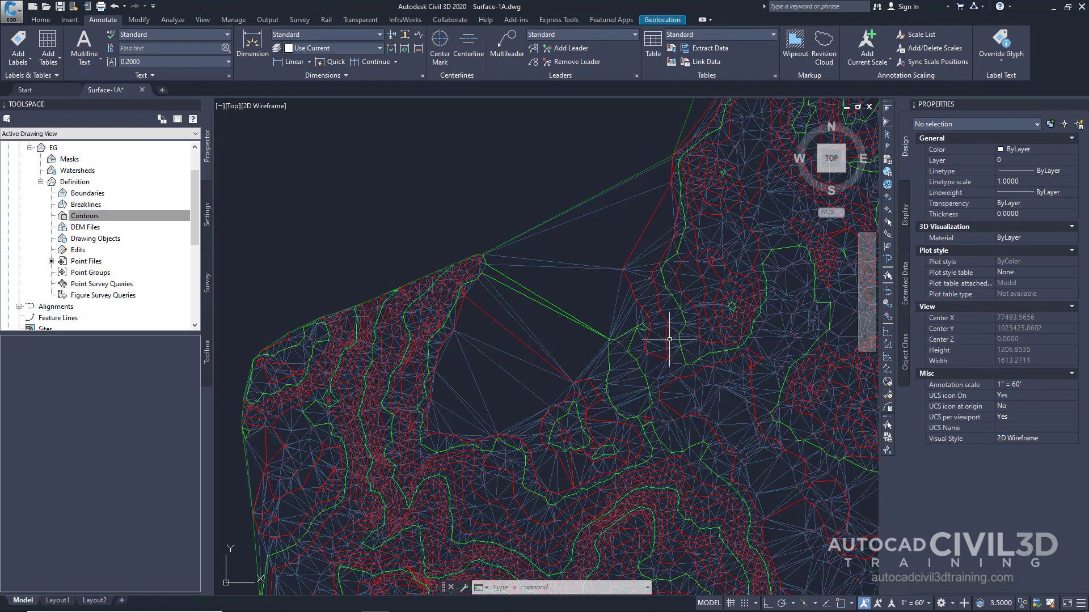
pyautogui.scroll(-2, 658, 317)
pyautogui.moveTo(664, 313); pyautogui.dragTo(602, 324, button='middle')
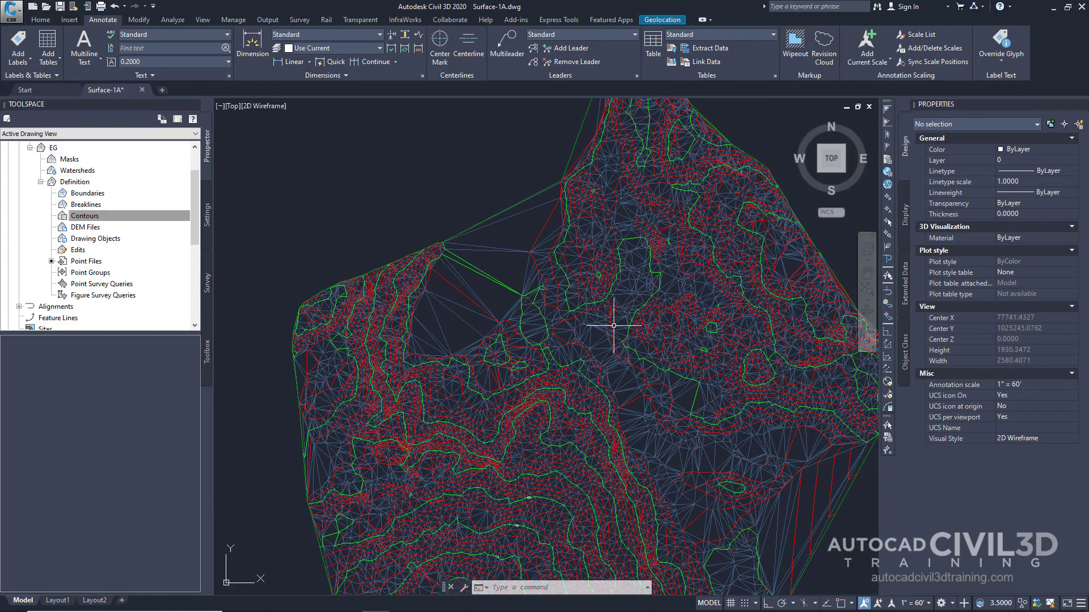
pyautogui.scroll(-2, 652, 324)
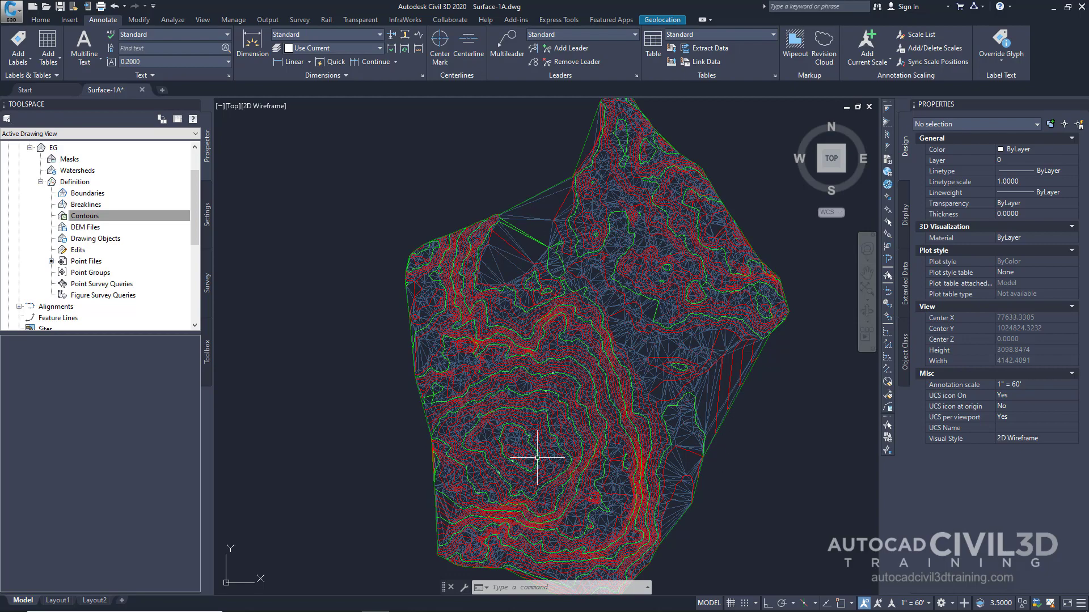
pyautogui.scroll(4, 537, 457)
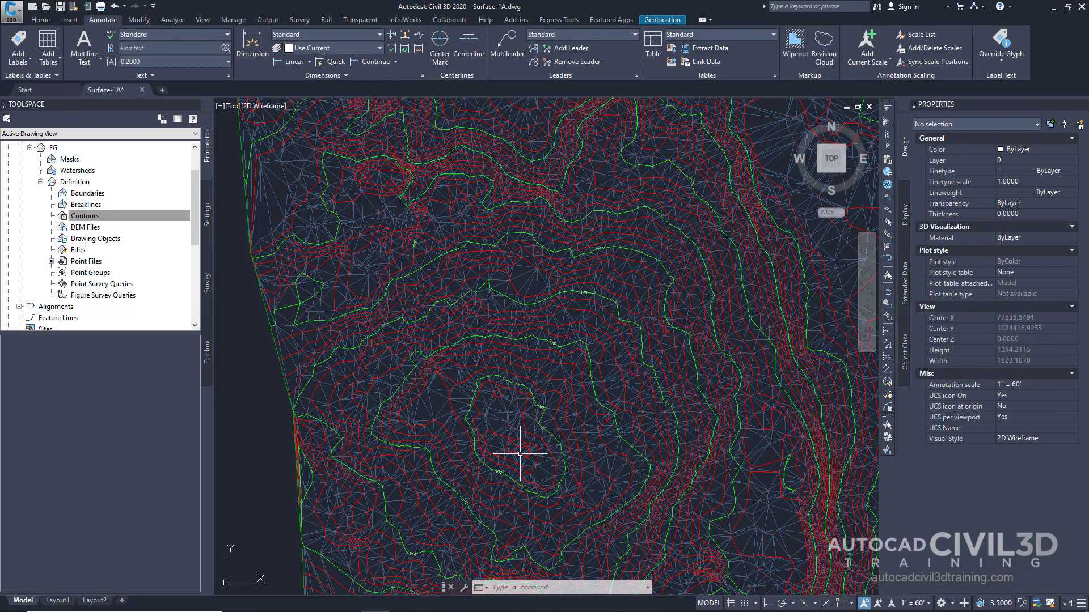
pyautogui.scroll(4, 517, 449)
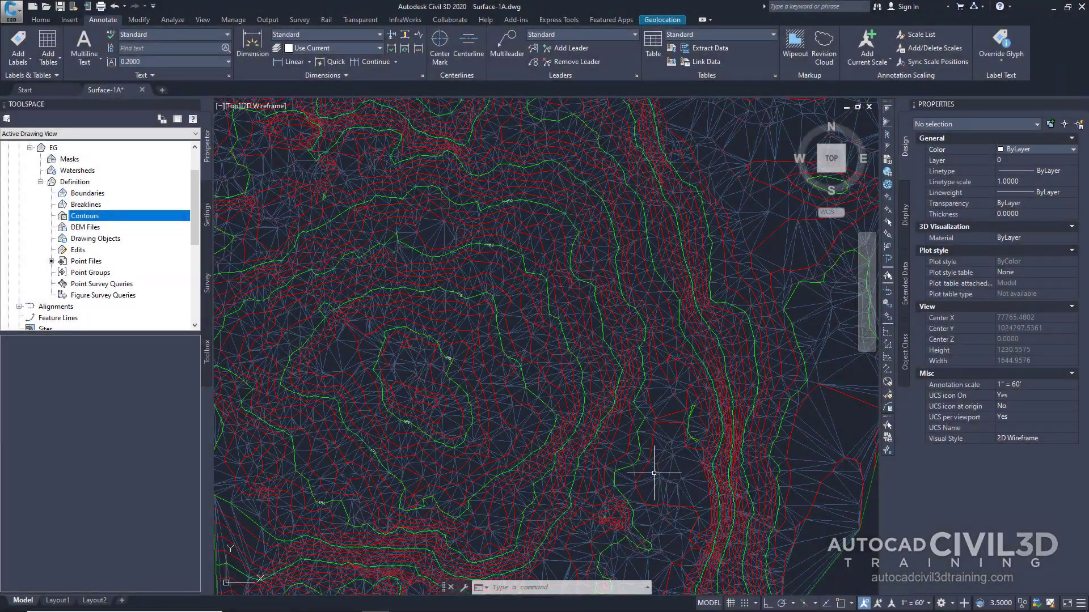
pyautogui.moveTo(654, 473)
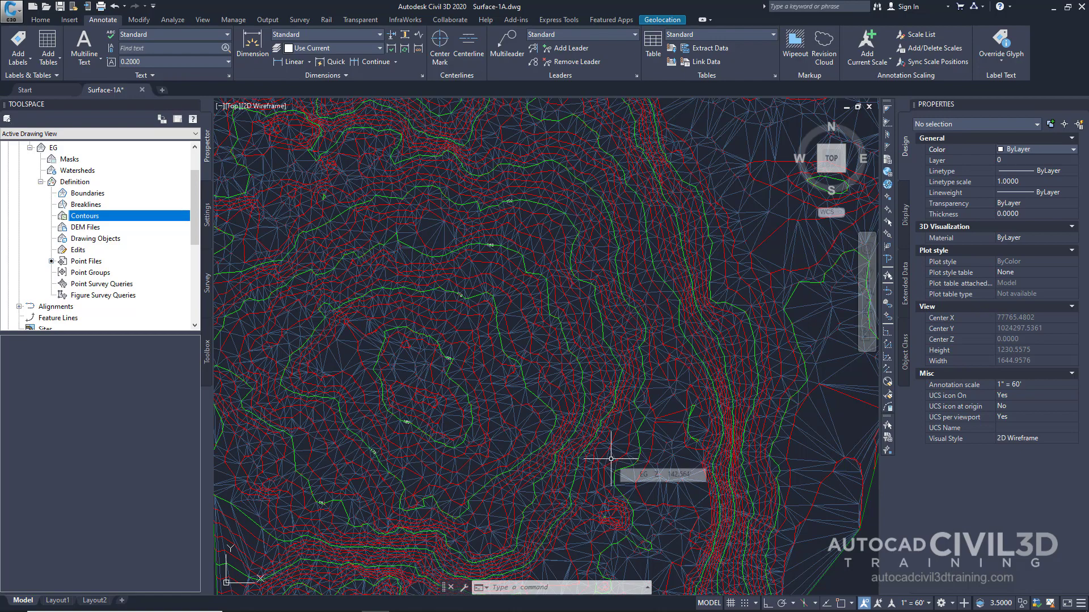
# Draw a six-vertex polyline with PL from below the hilltop northwest across the contours.
pyautogui.write('pl')
pyautogui.press('Return')
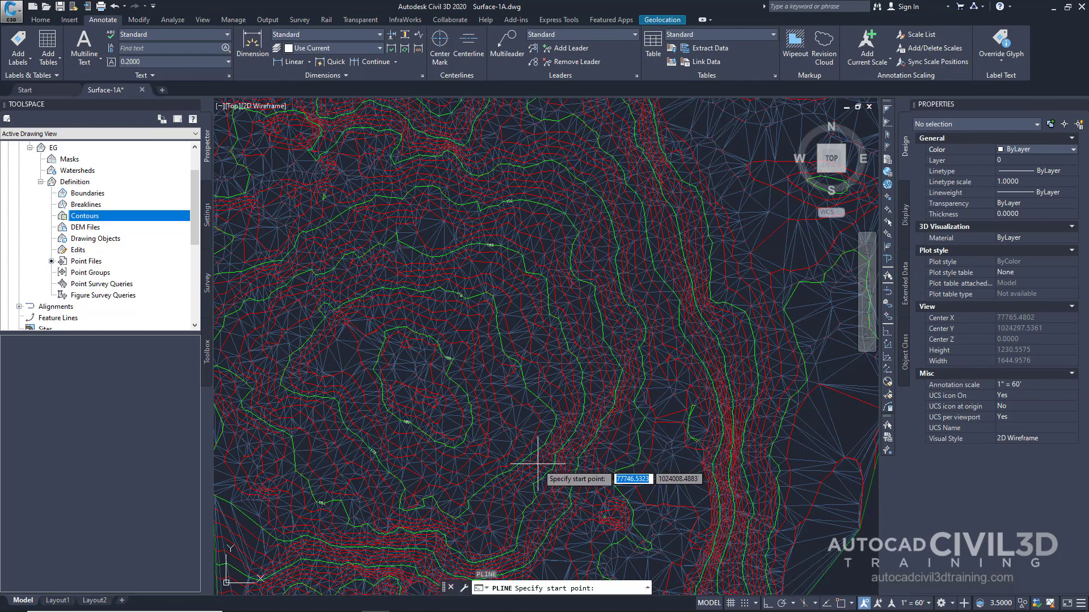
pyautogui.click(535, 469)
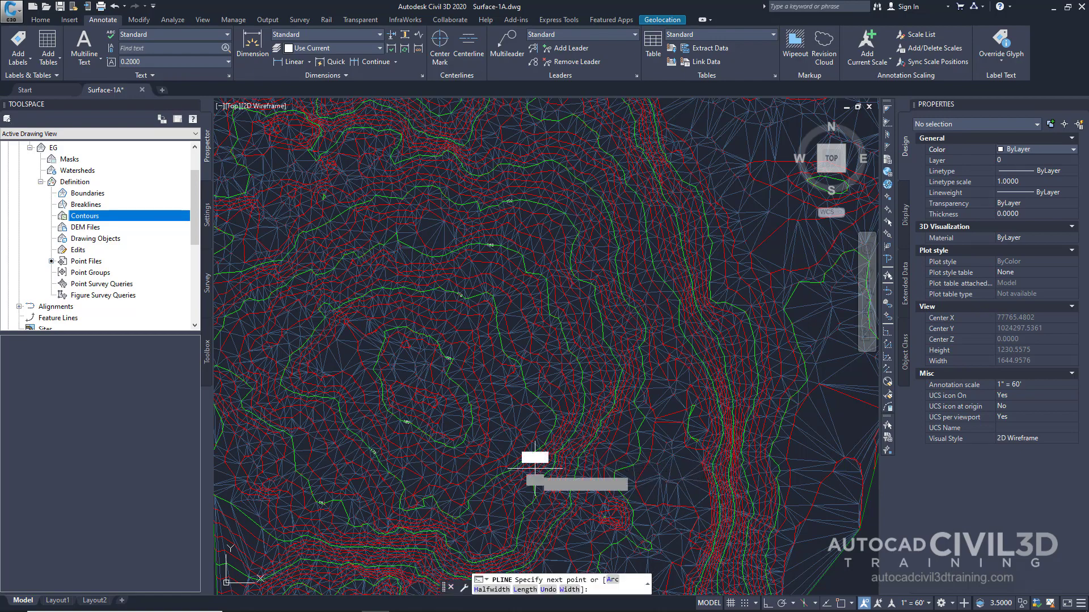
pyautogui.click(564, 432)
pyautogui.click(568, 387)
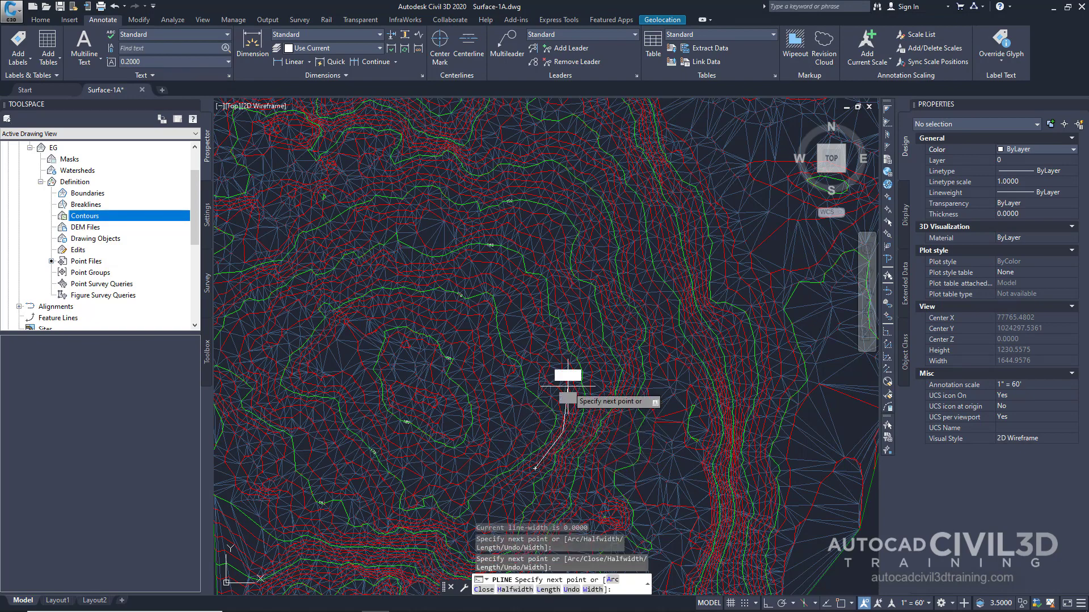
pyautogui.click(547, 343)
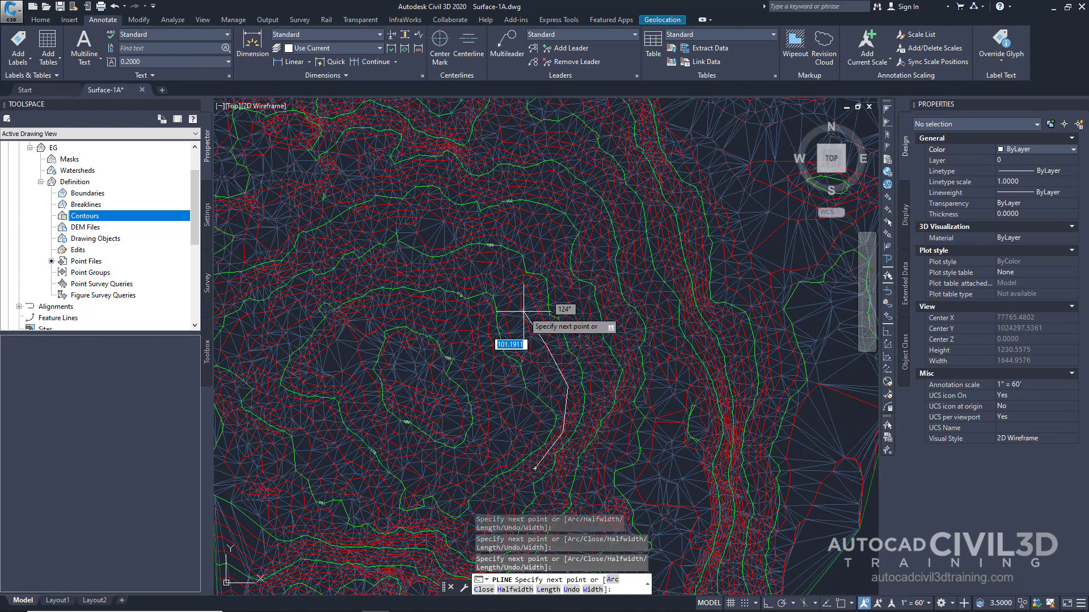
pyautogui.click(513, 288)
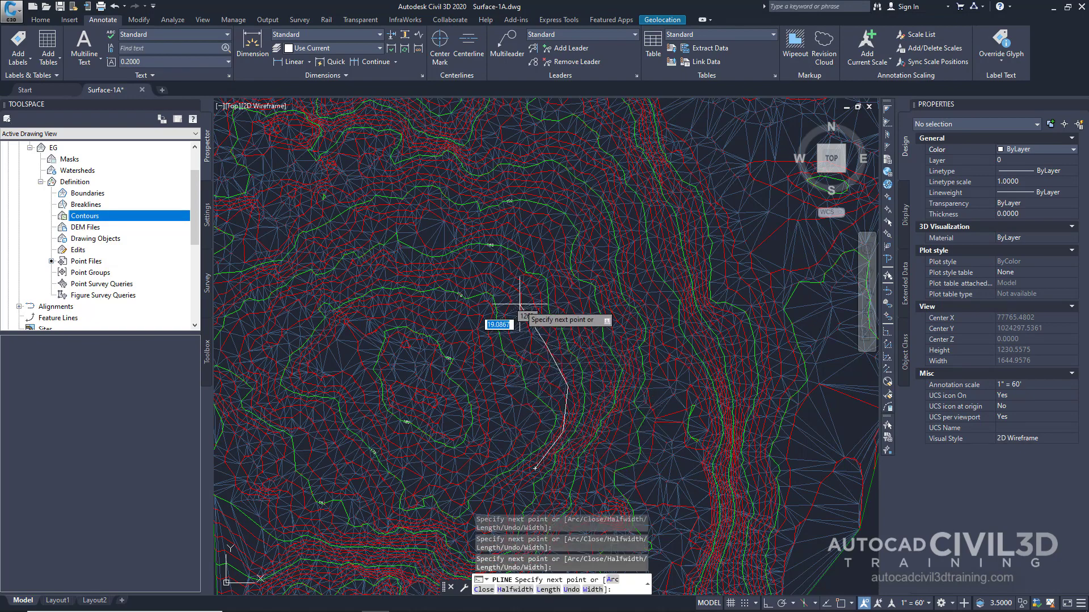
pyautogui.click(480, 264)
pyautogui.press('Return')
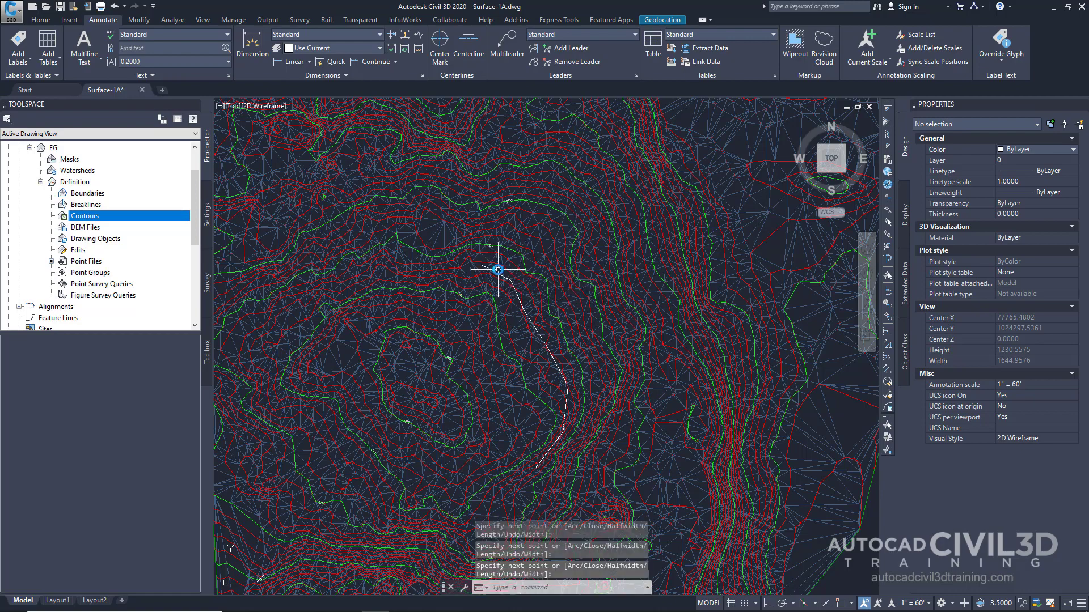
pyautogui.scroll(8, 498, 287)
pyautogui.moveTo(498, 286); pyautogui.dragTo(514, 312, button='middle')
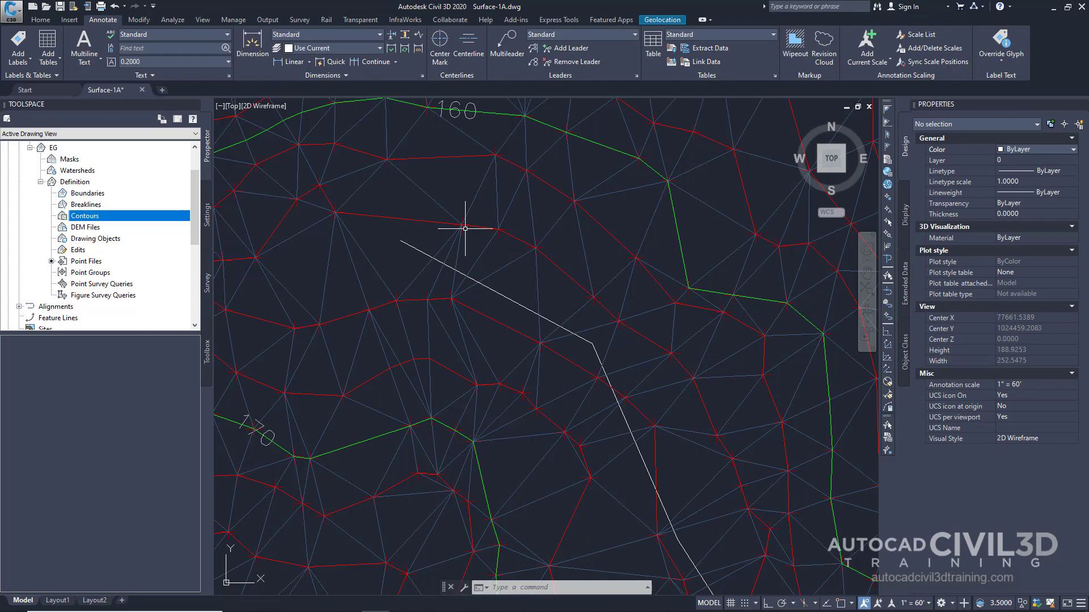
pyautogui.scroll(-2, 554, 255)
pyautogui.scroll(2, 522, 253)
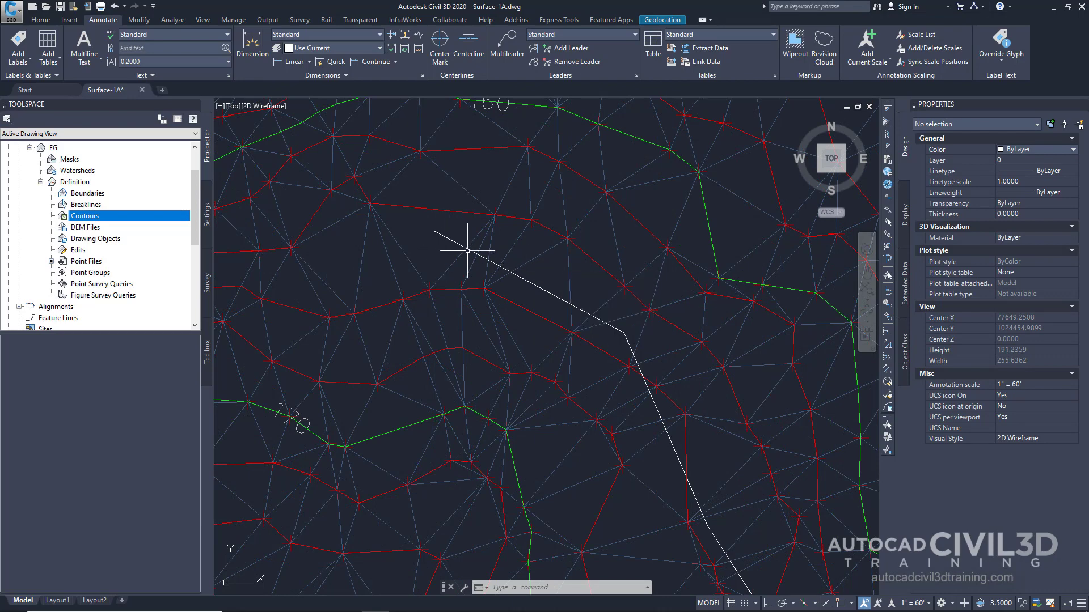
pyautogui.moveTo(663, 387); pyautogui.dragTo(586, 278, button='middle')
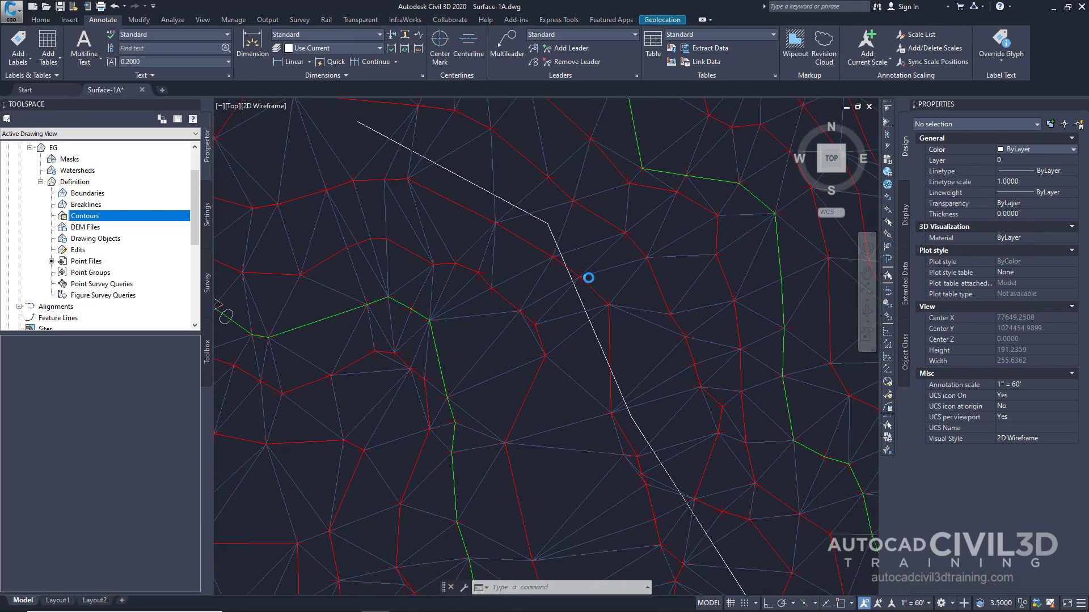
pyautogui.scroll(-3, 584, 311)
pyautogui.scroll(-4, 608, 343)
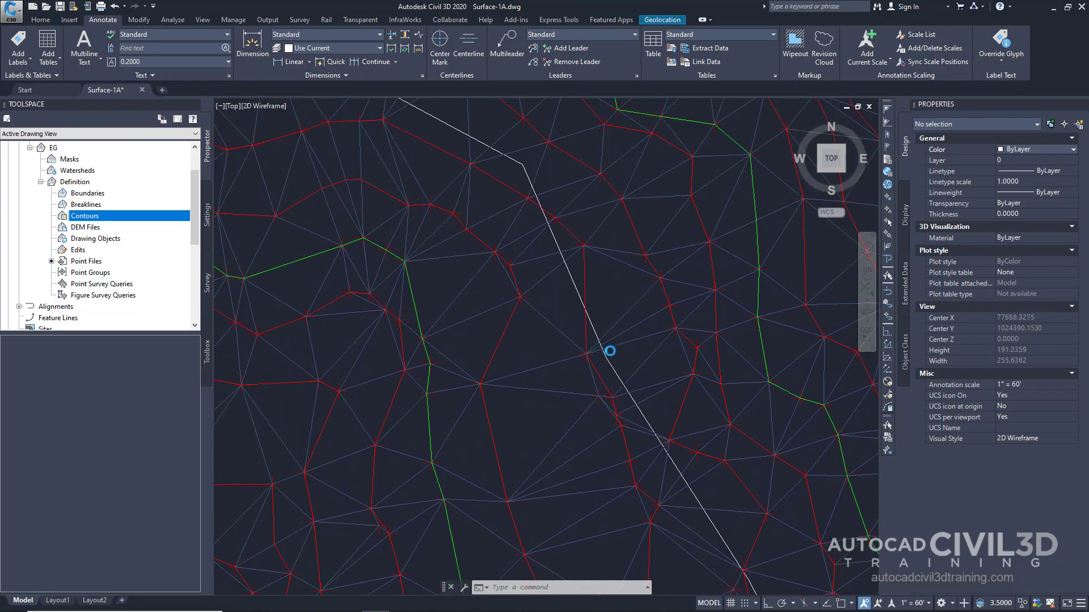
pyautogui.scroll(4, 611, 340)
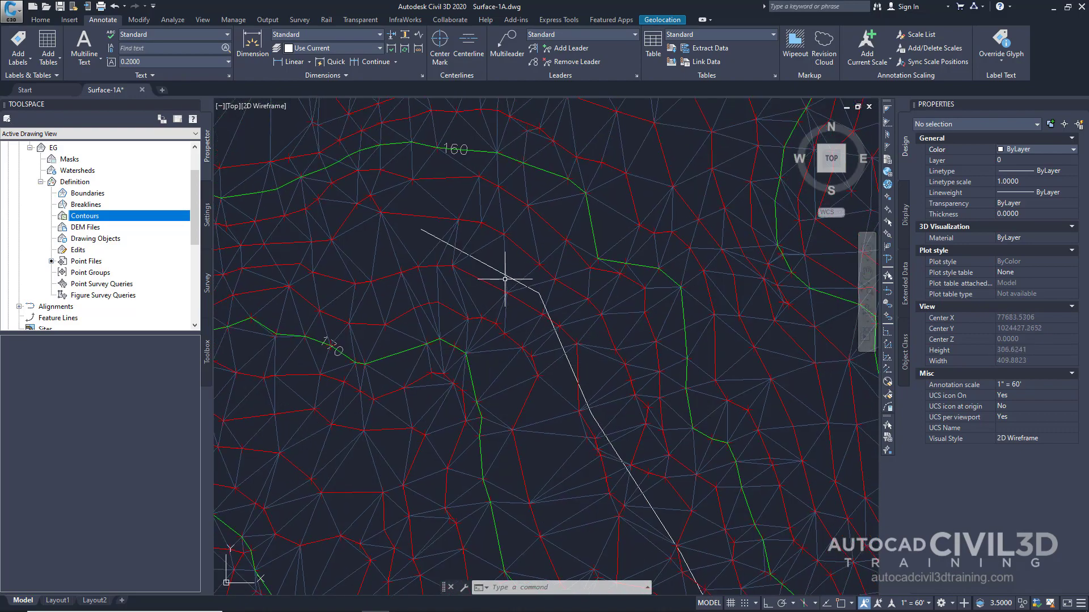